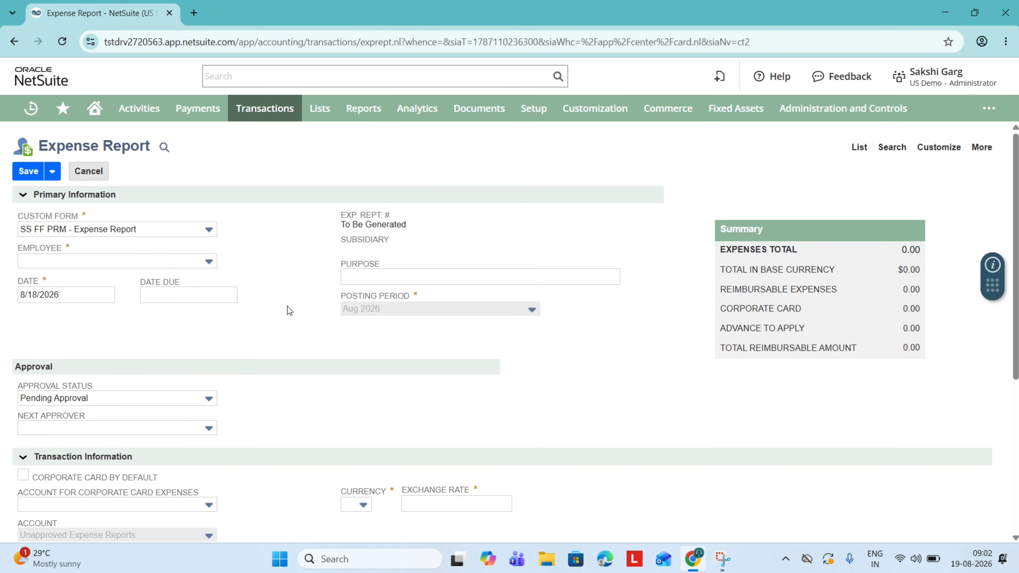
Select the employee for the expense report and enter Tesing as the purpose.
left_click(88, 260)
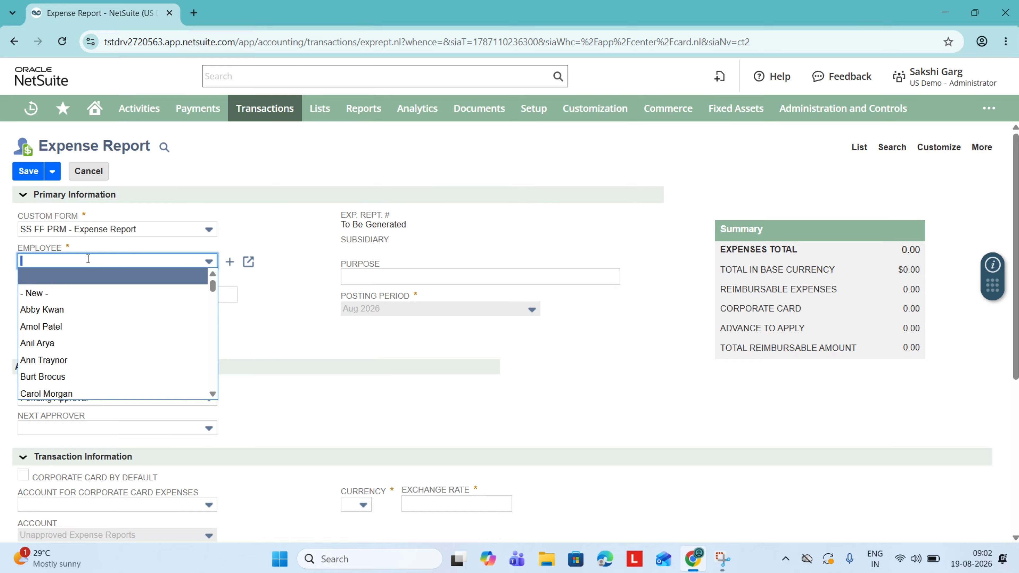
type("Sakshi")
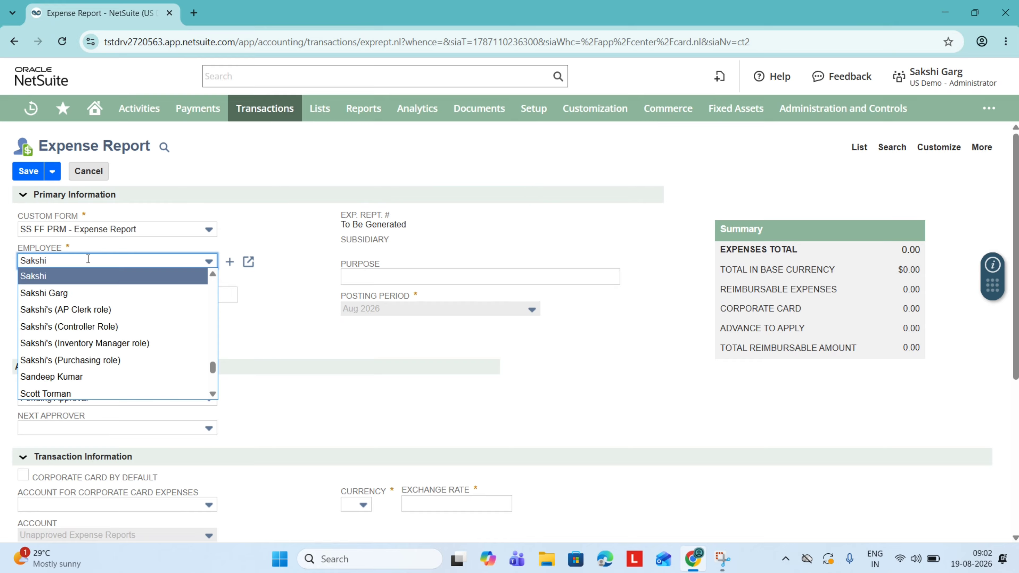
left_click(94, 293)
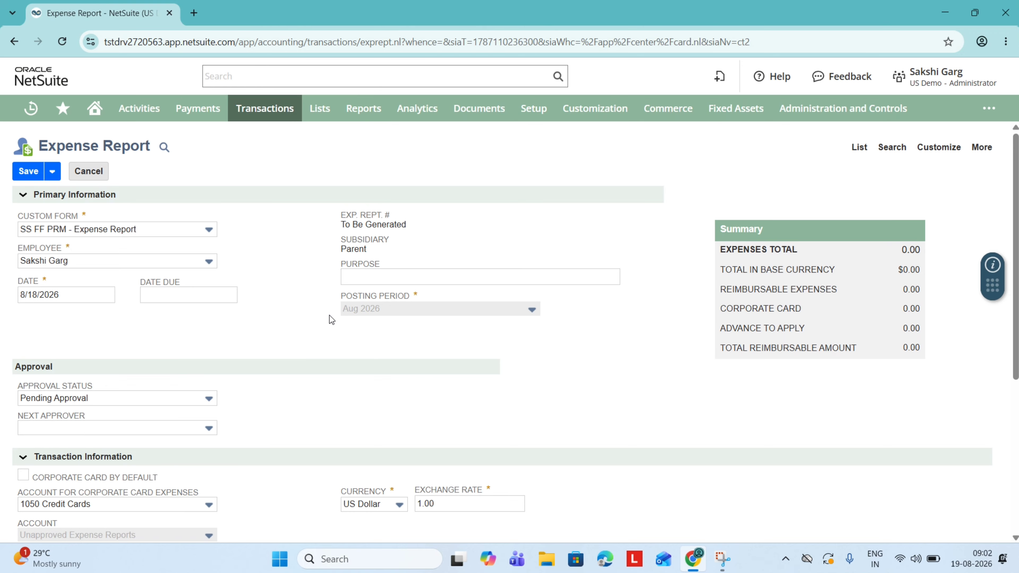
left_click(372, 269)
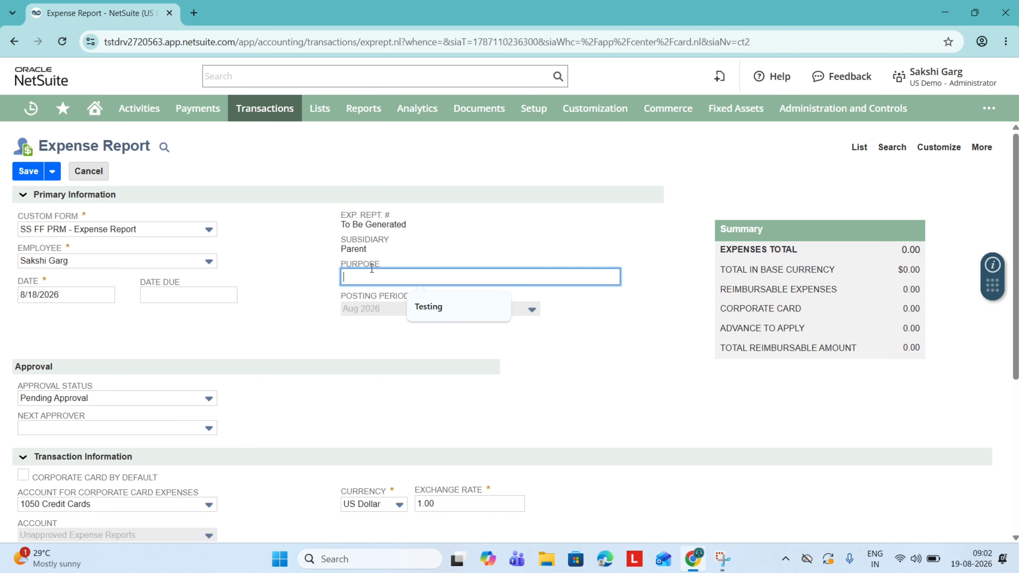
type("Tesing")
left_click(283, 317)
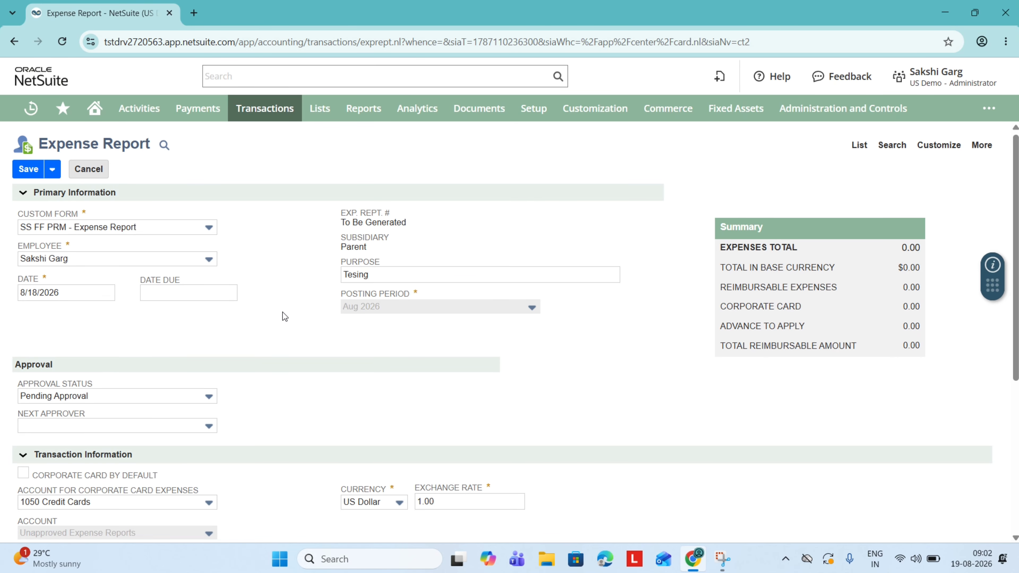
Examine the expense report's approval fields, corporate card and advance accounts, and the available header currency options.
scroll(293, 305, "down", 3)
scroll(303, 293, "up", 3)
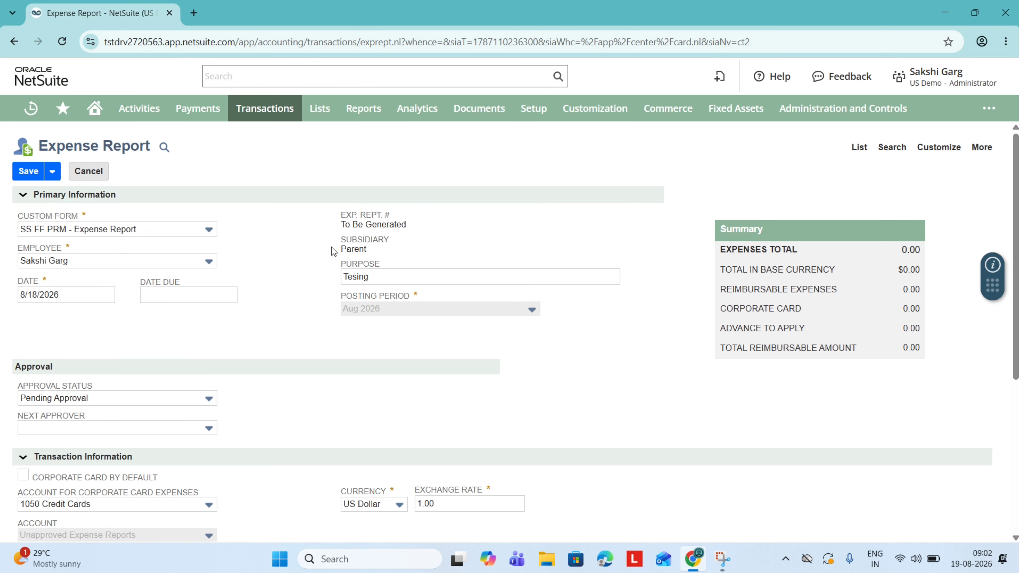
scroll(447, 494, "down", 2)
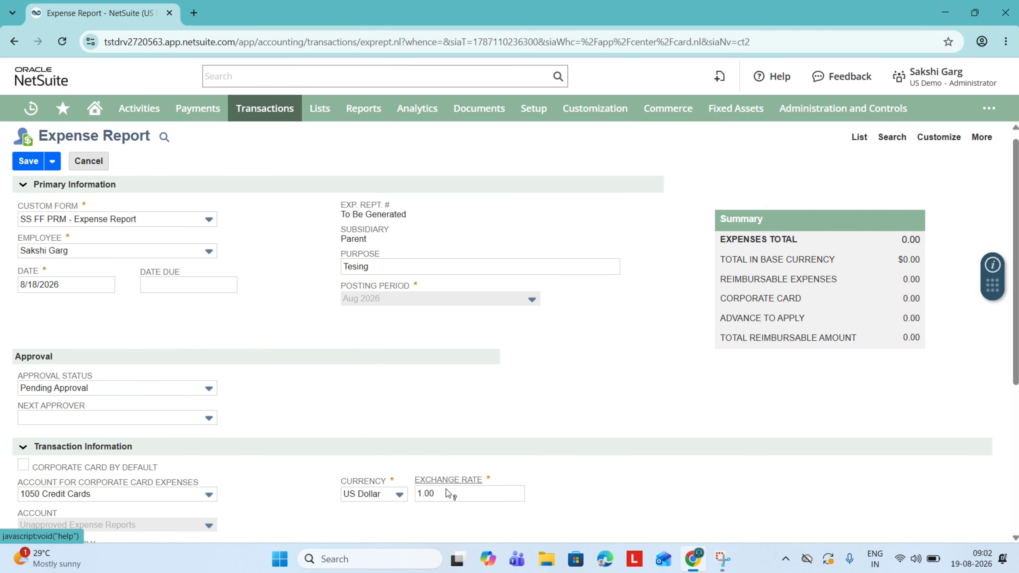
scroll(406, 393, "up", 2)
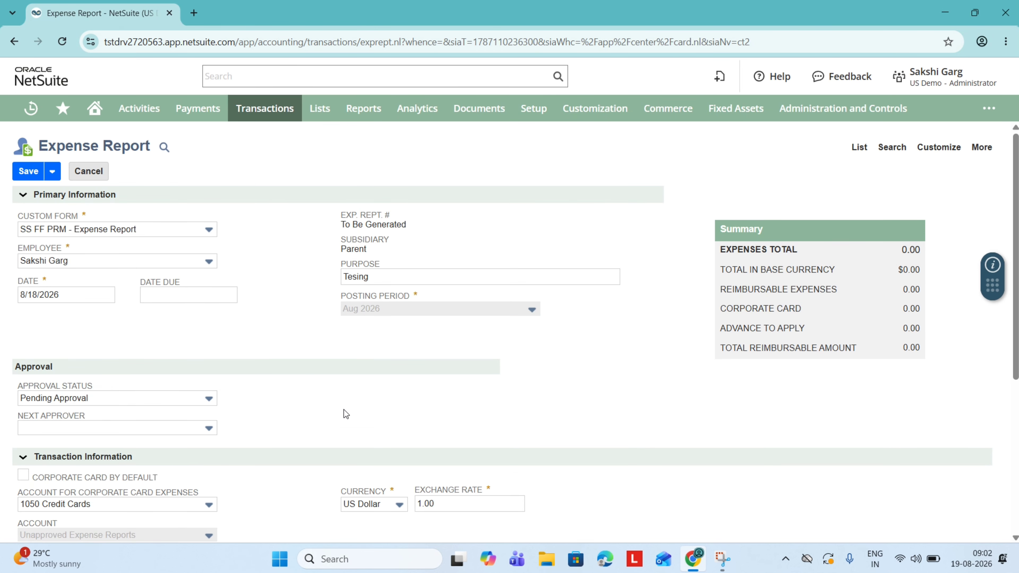
scroll(210, 394, "down", 1)
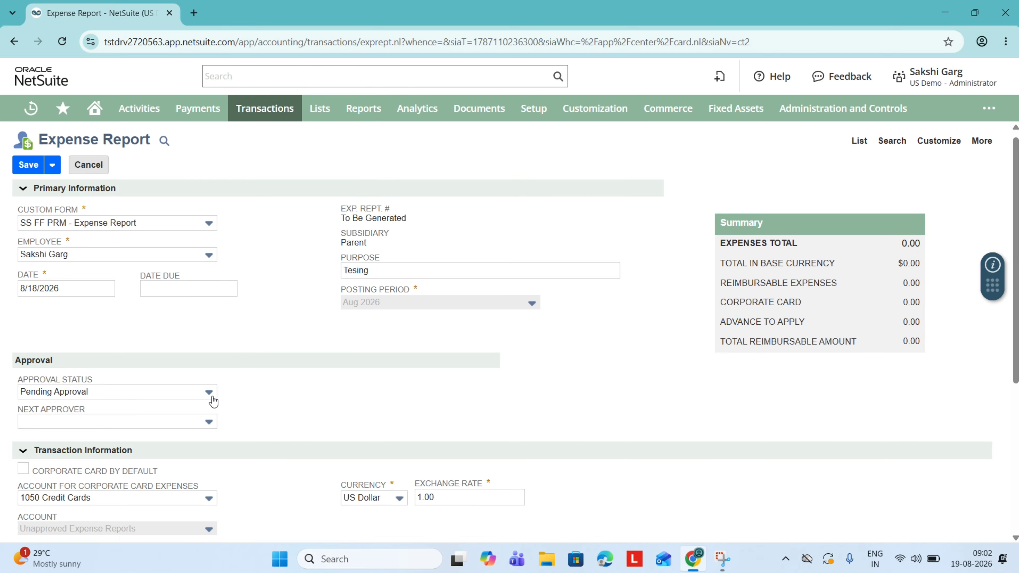
scroll(213, 401, "down", 1)
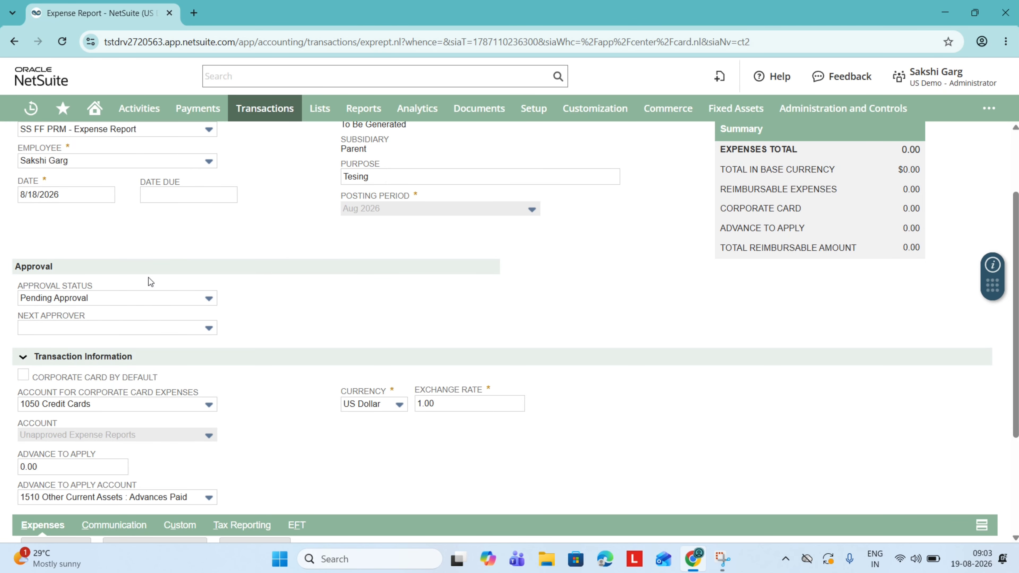
scroll(213, 288, "up", 1)
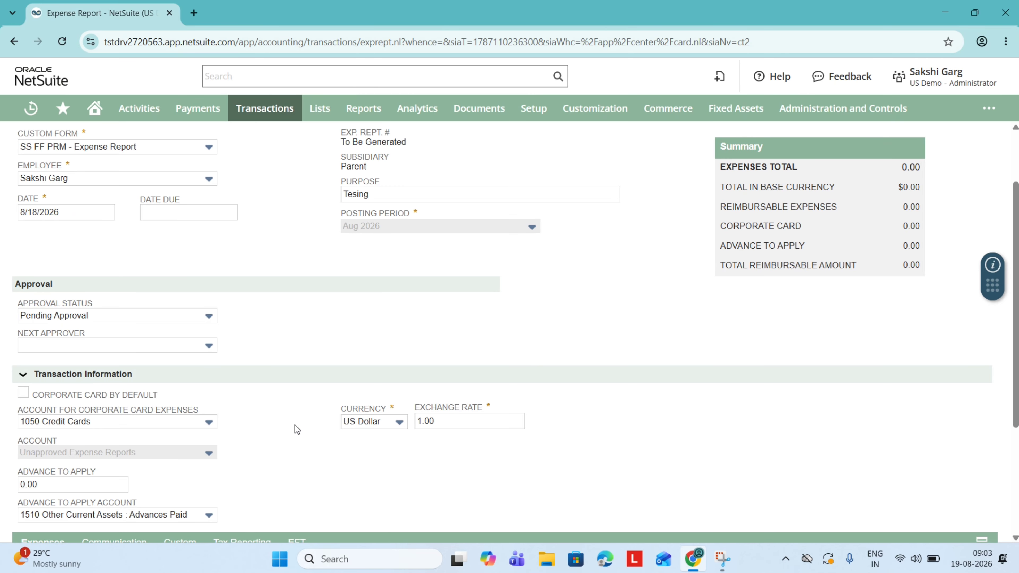
scroll(294, 424, "down", 3)
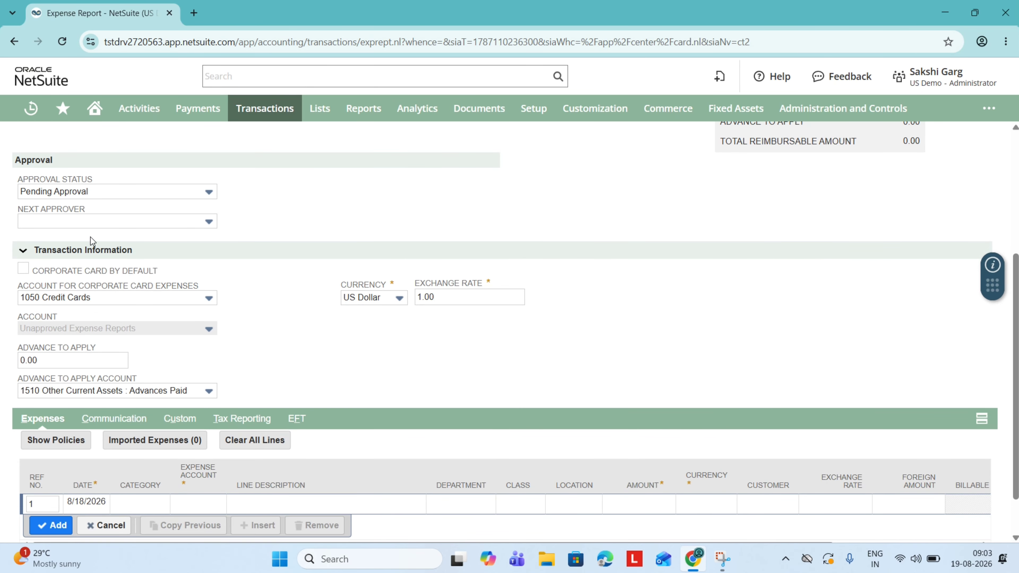
mouse_move(57, 295)
scroll(369, 345, "down", 1)
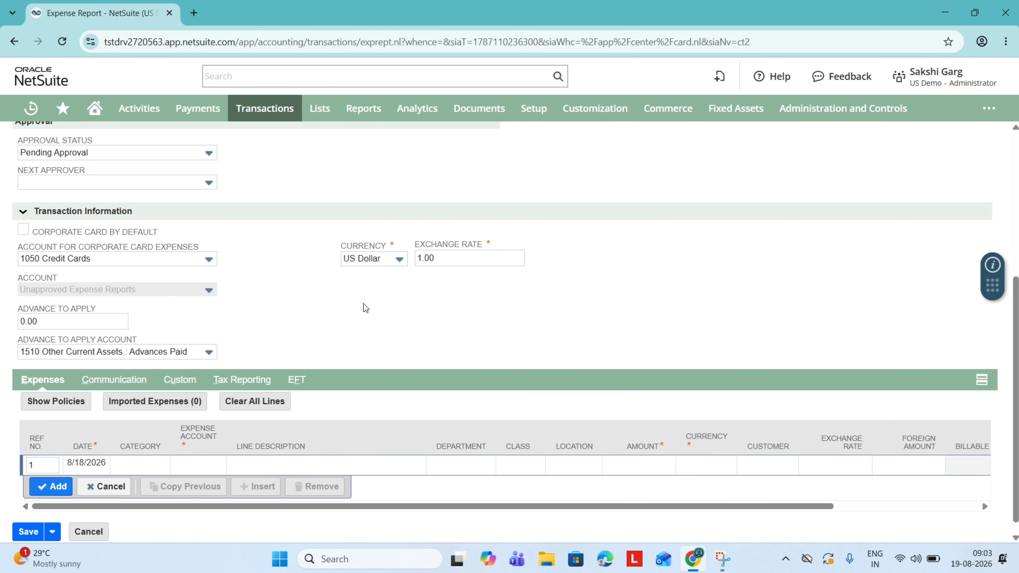
left_click(398, 261)
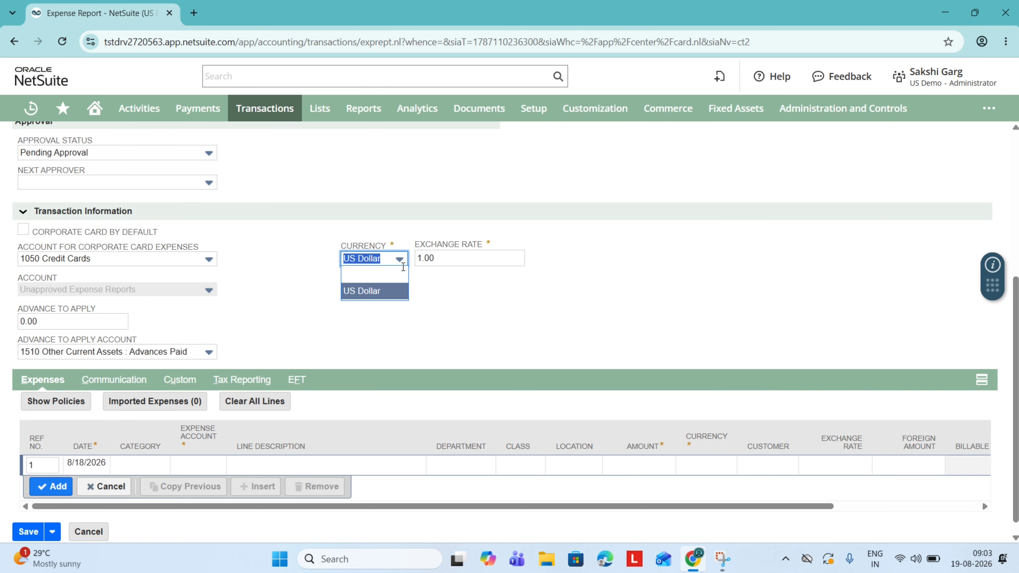
left_click(522, 313)
Set the category of the first expense line to Business Meal.
scroll(414, 343, "down", 1)
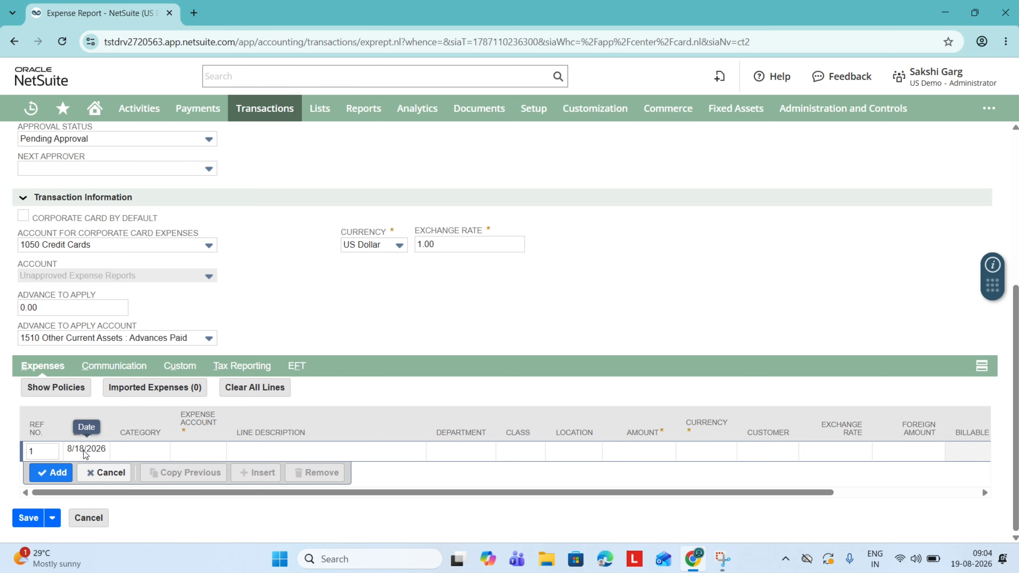
left_click(137, 452)
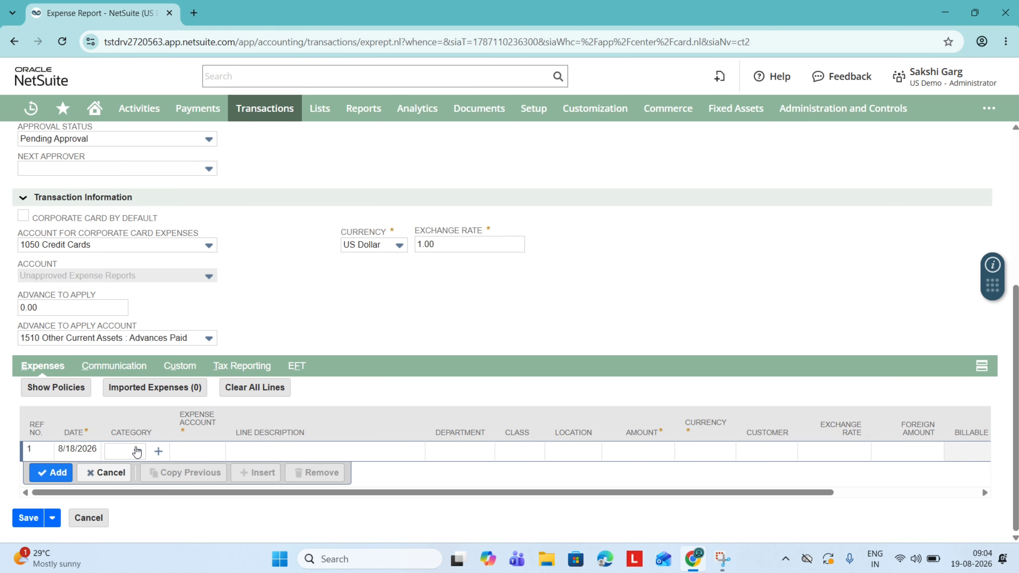
left_click(137, 452)
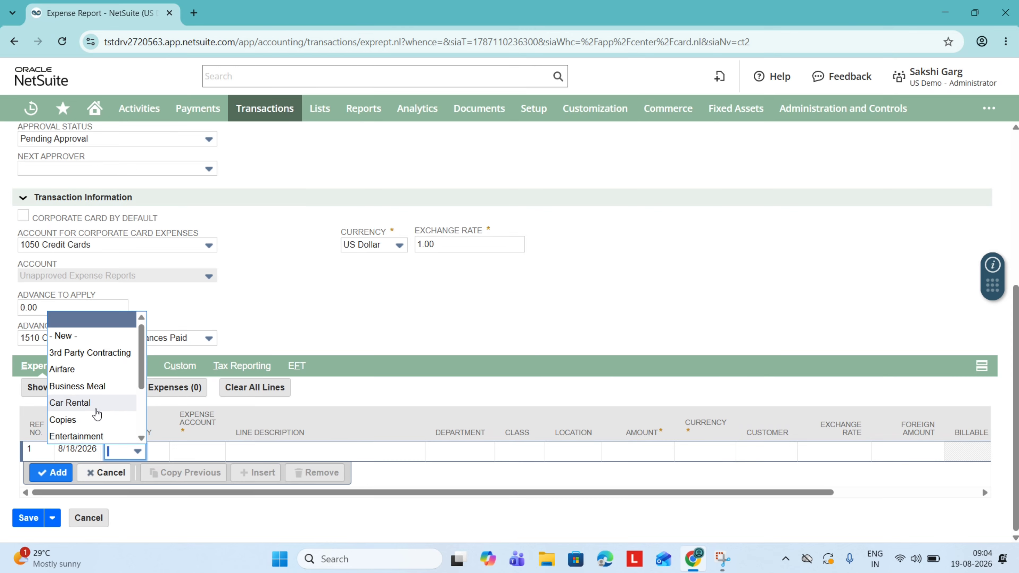
scroll(96, 414, "down", 2)
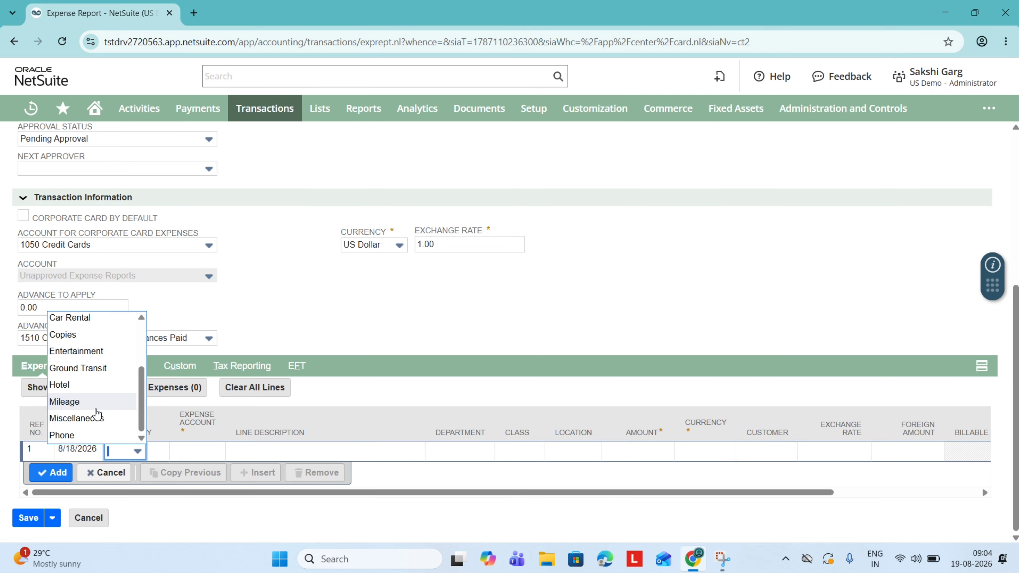
scroll(96, 413, "up", 2)
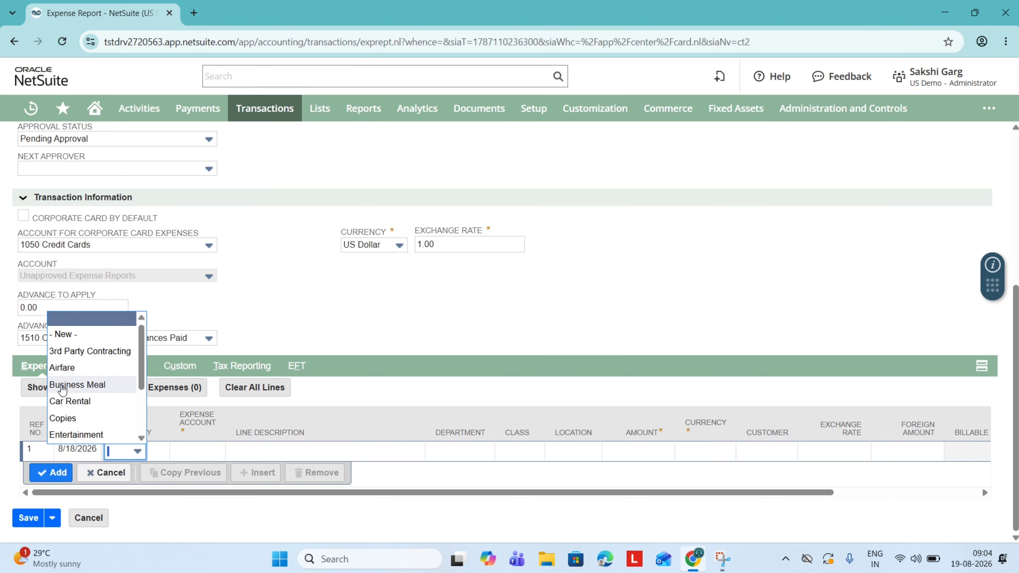
left_click(99, 386)
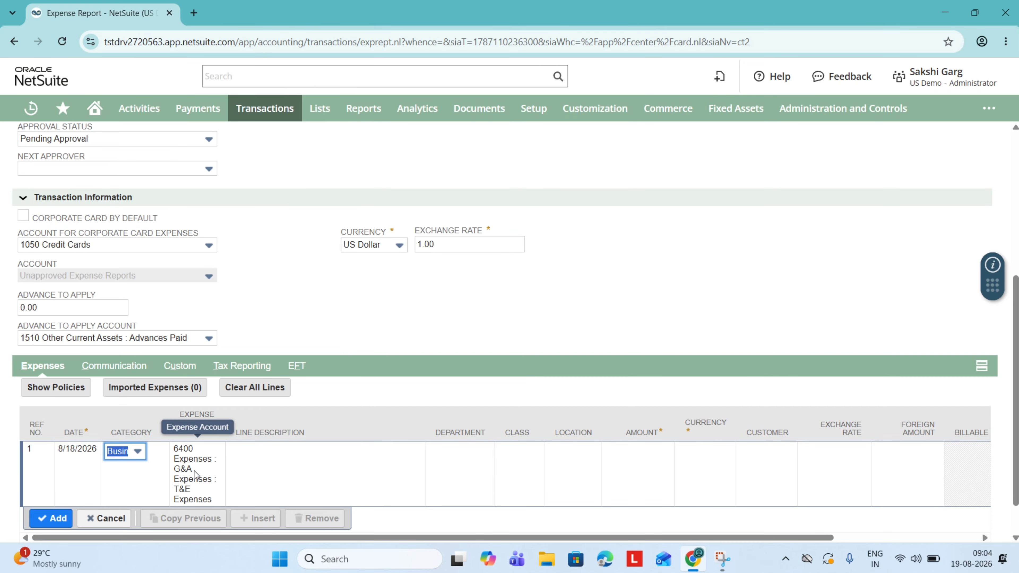
Enter Business Meal Expense as the description of the first expense line.
left_click(280, 481)
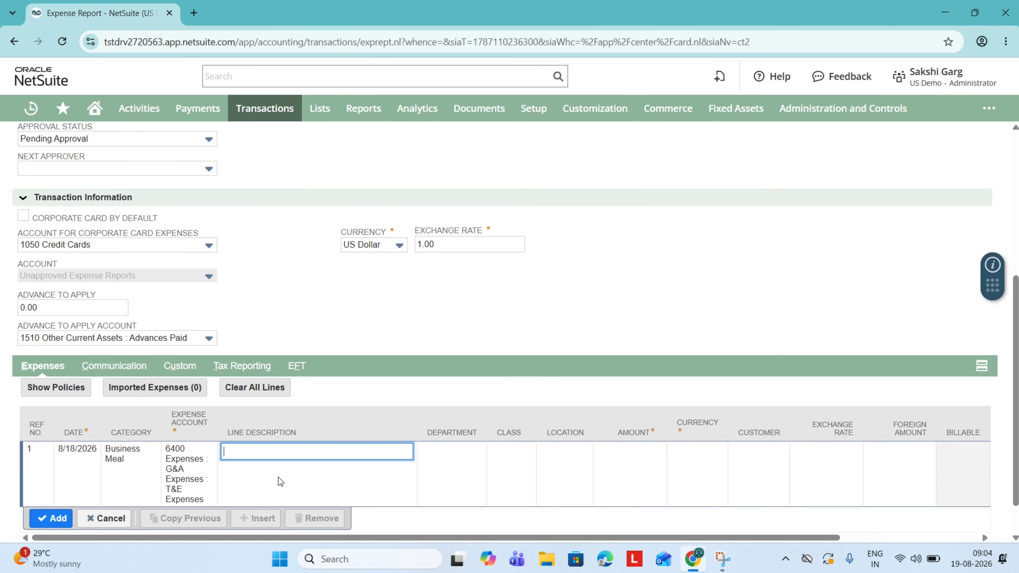
type("Busin")
type("ess Meal Expense")
key("Tab")
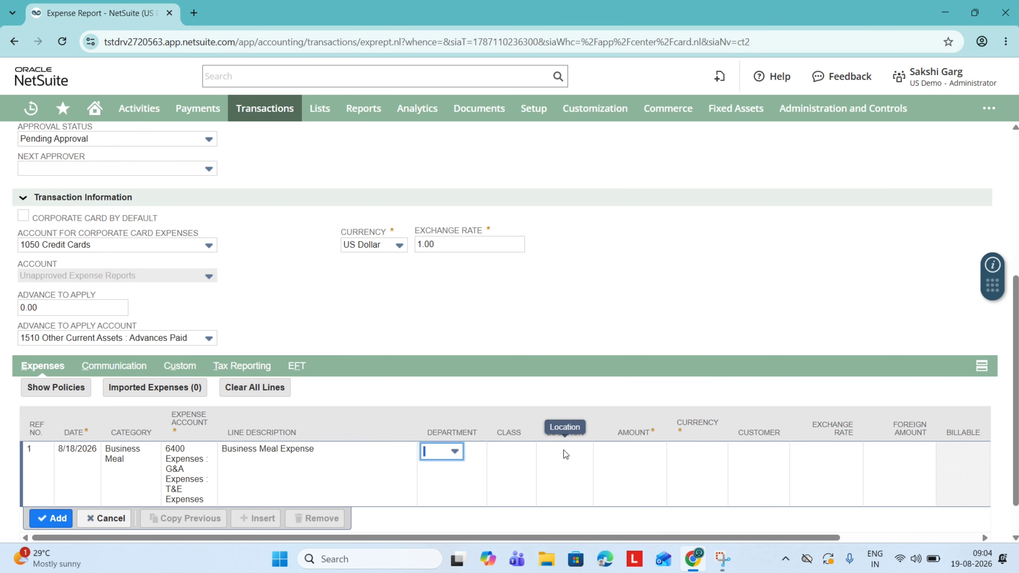
Set the location of the business meal line to Test-1, leaving its department and class blank.
scroll(513, 468, "right", 3)
scroll(513, 468, "right", 3)
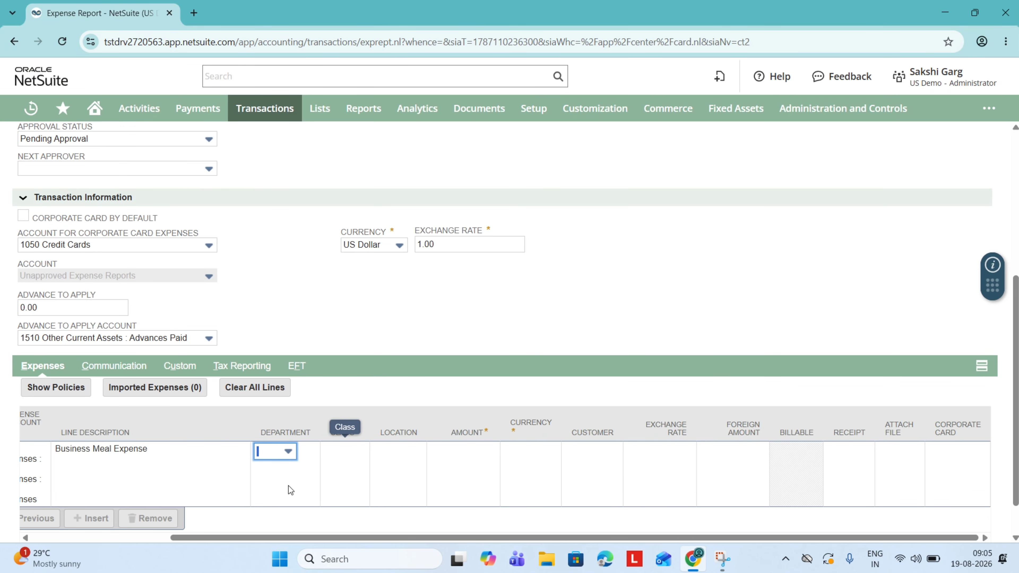
left_click(406, 475)
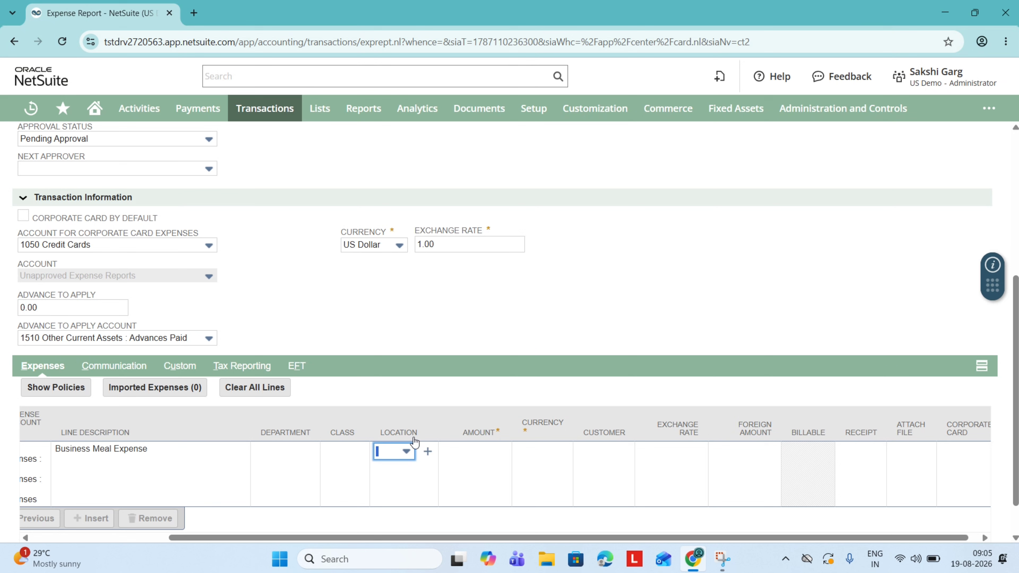
left_click(406, 442)
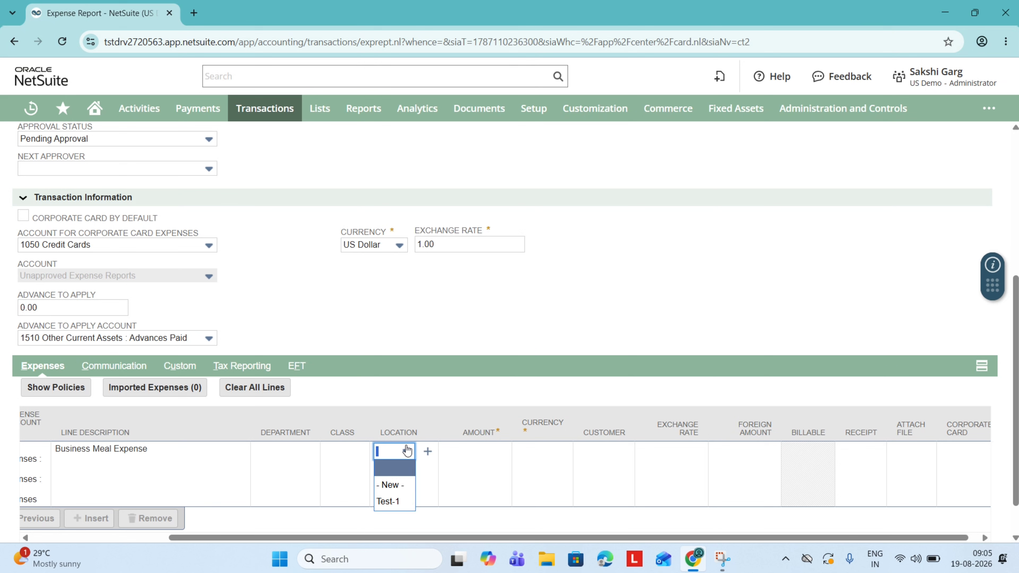
left_click(393, 501)
Set the business meal line's amount to 1000 and its currency to US Dollar.
left_click(482, 481)
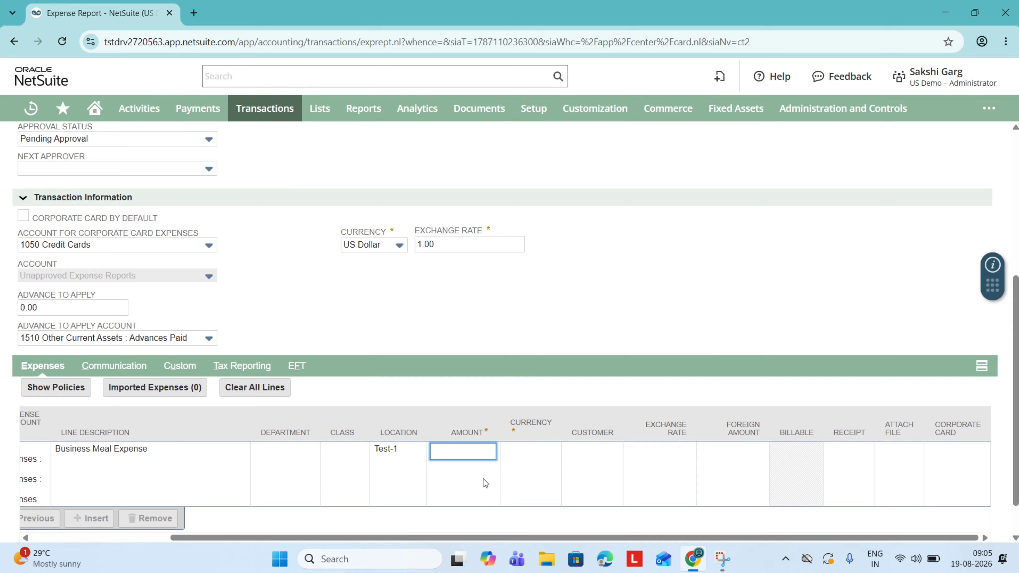
type("1000")
key("Tab")
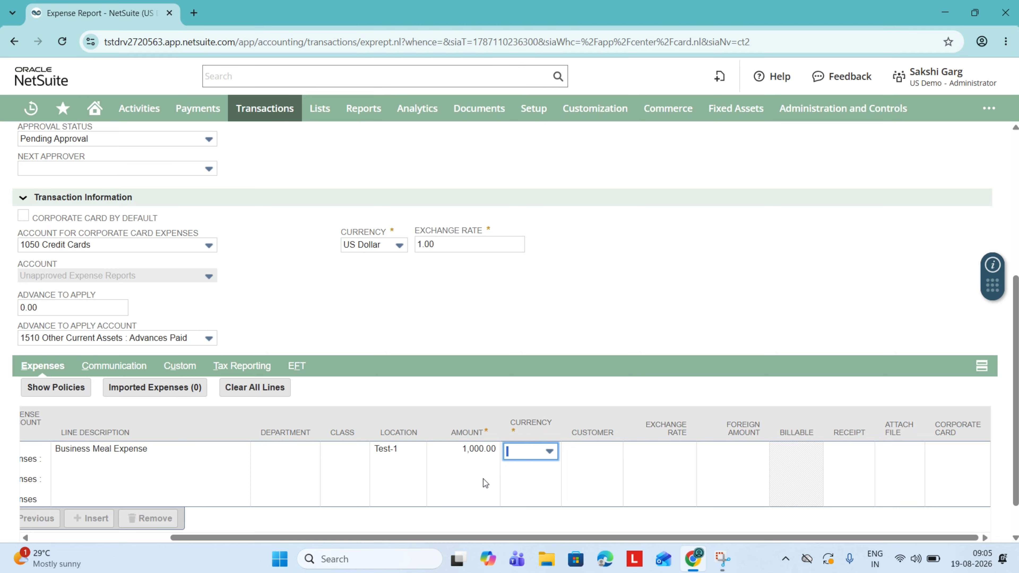
left_click(541, 450)
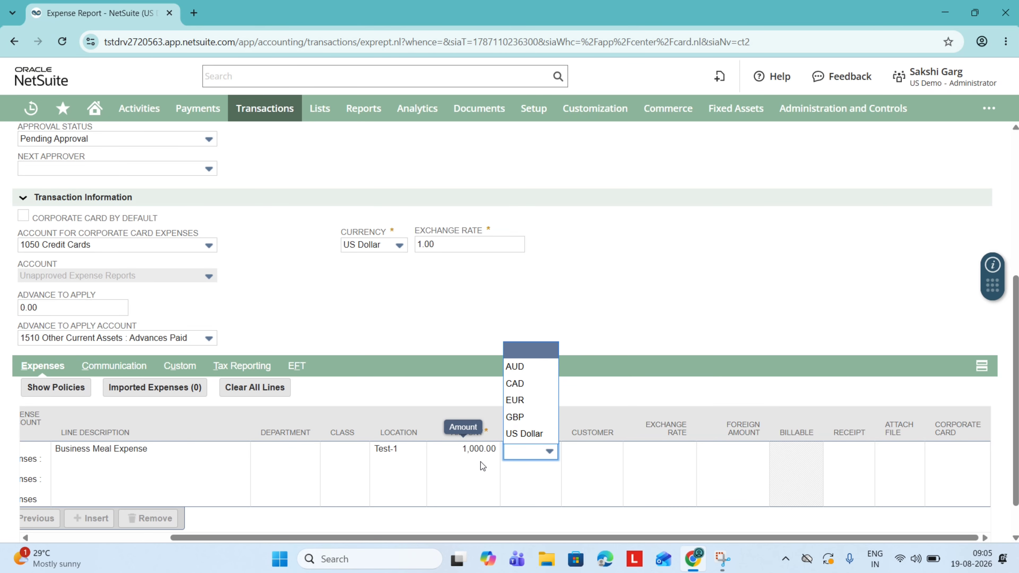
left_click(530, 434)
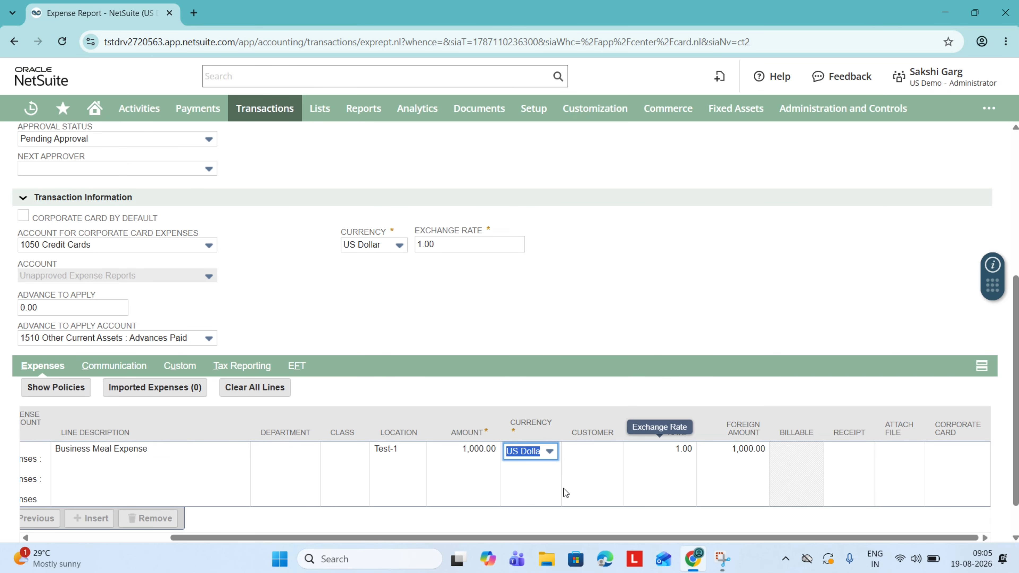
Check the business meal line's remaining columns and add the line to the expense report.
scroll(518, 492, "left", 4)
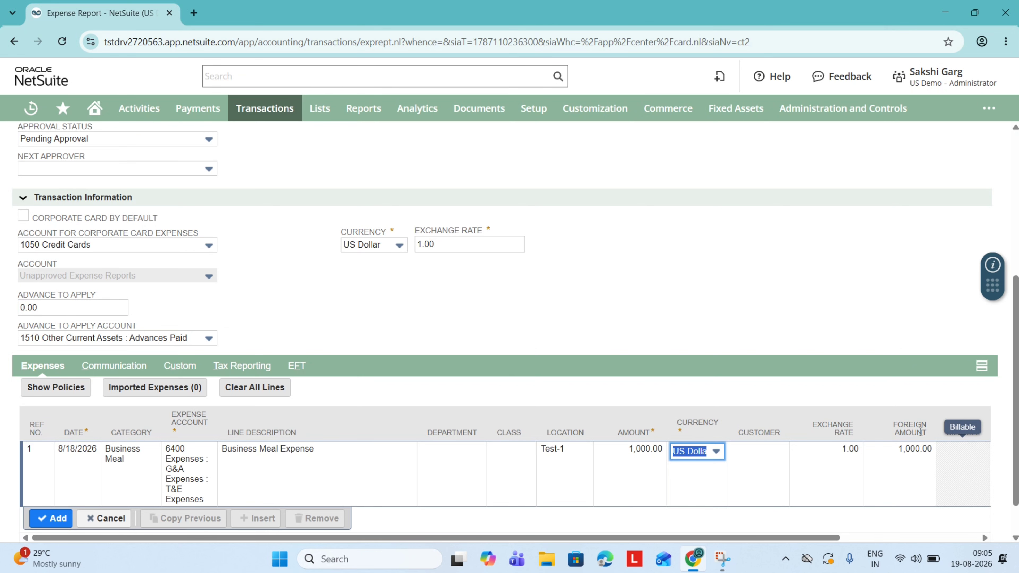
scroll(830, 489, "right", 4)
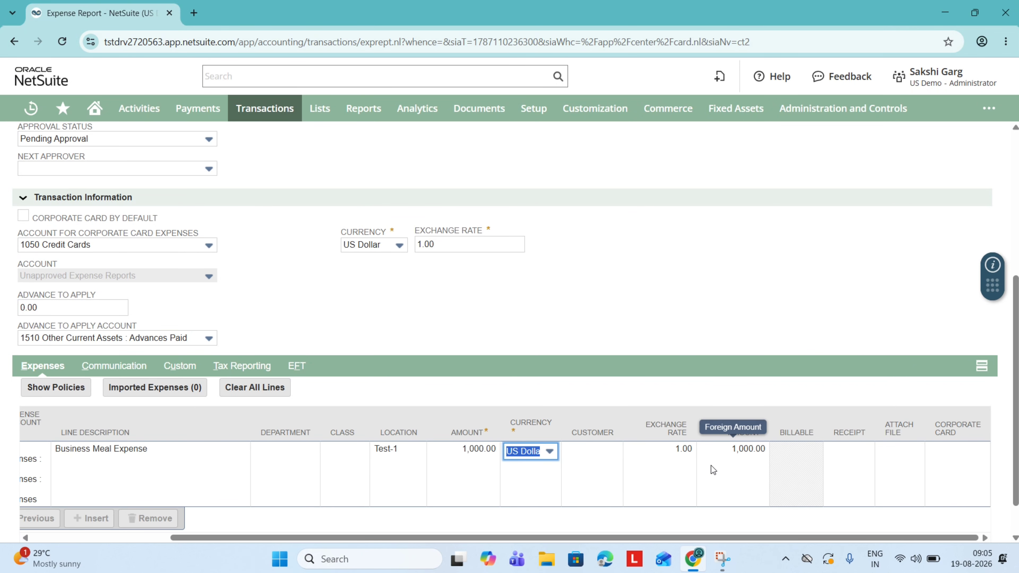
scroll(711, 466, "left", 4)
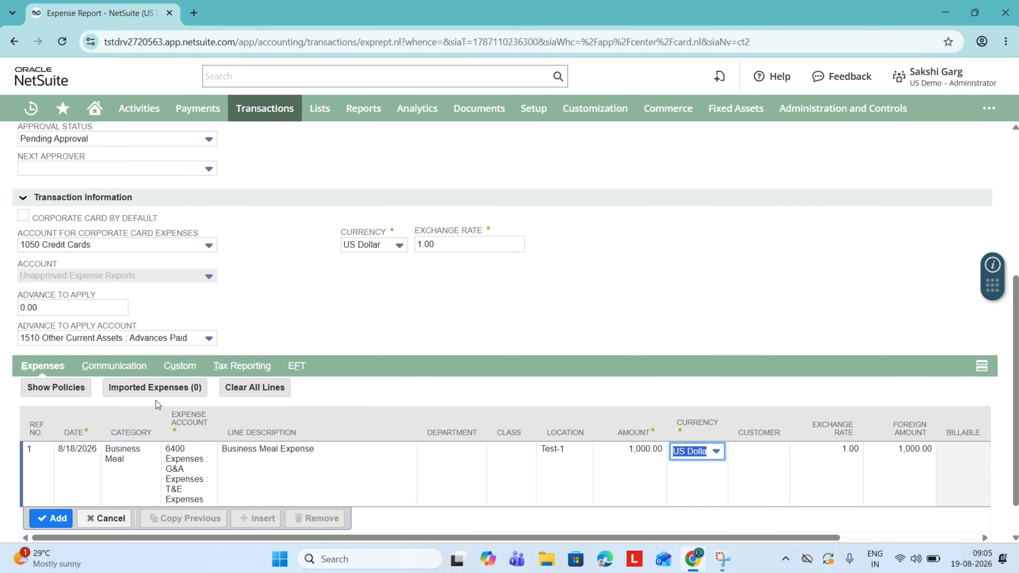
left_click(45, 518)
left_click(44, 515)
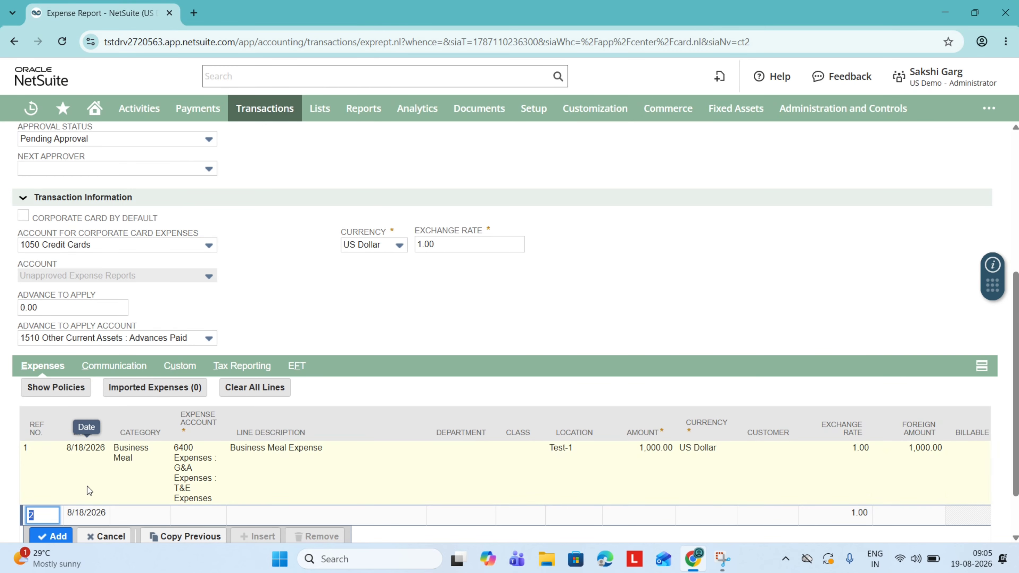
Choose Airfare as the category of the second expense line.
left_click(126, 514)
left_click(135, 515)
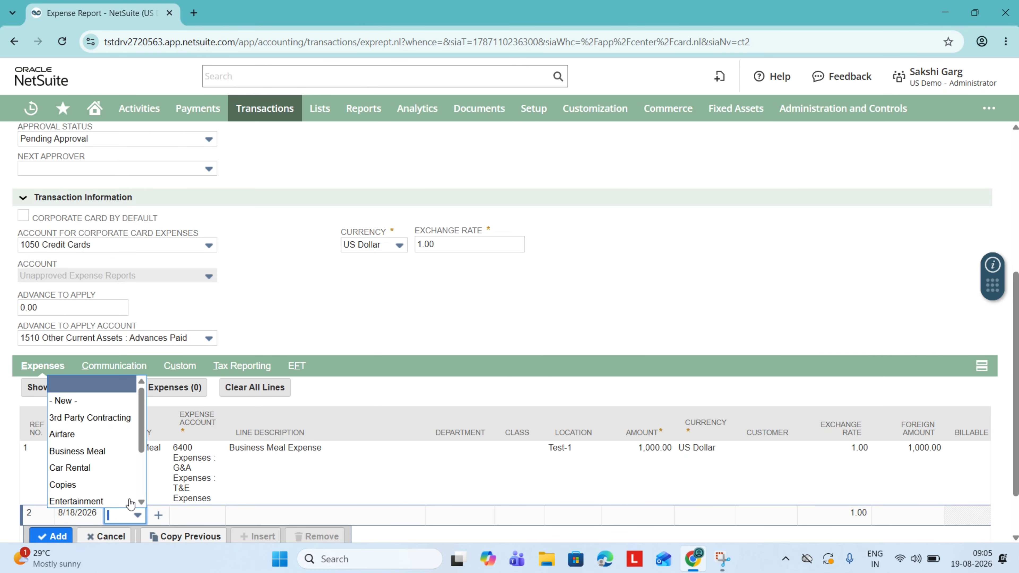
scroll(126, 482, "down", 1)
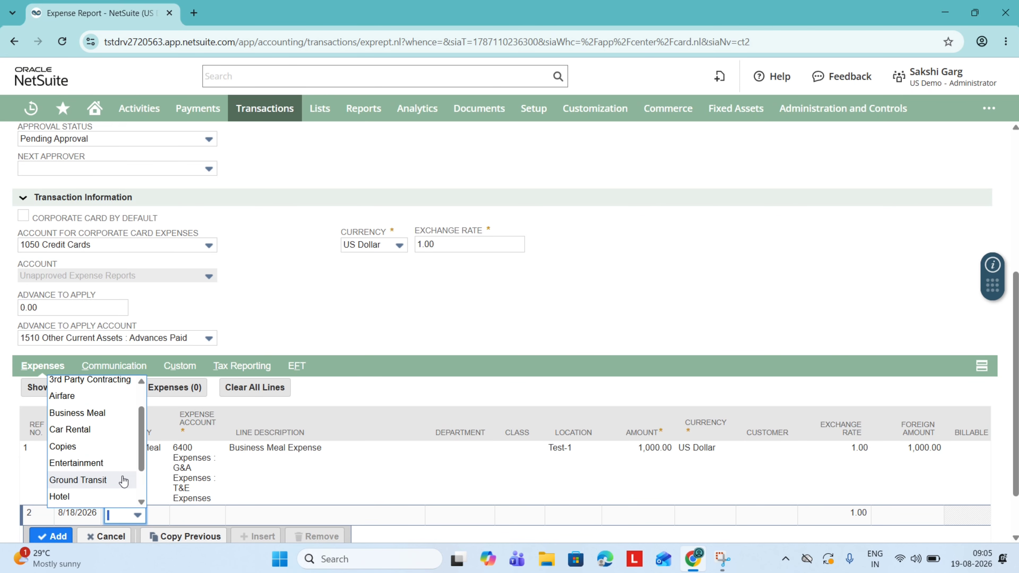
scroll(116, 423, "up", 1)
left_click(114, 420)
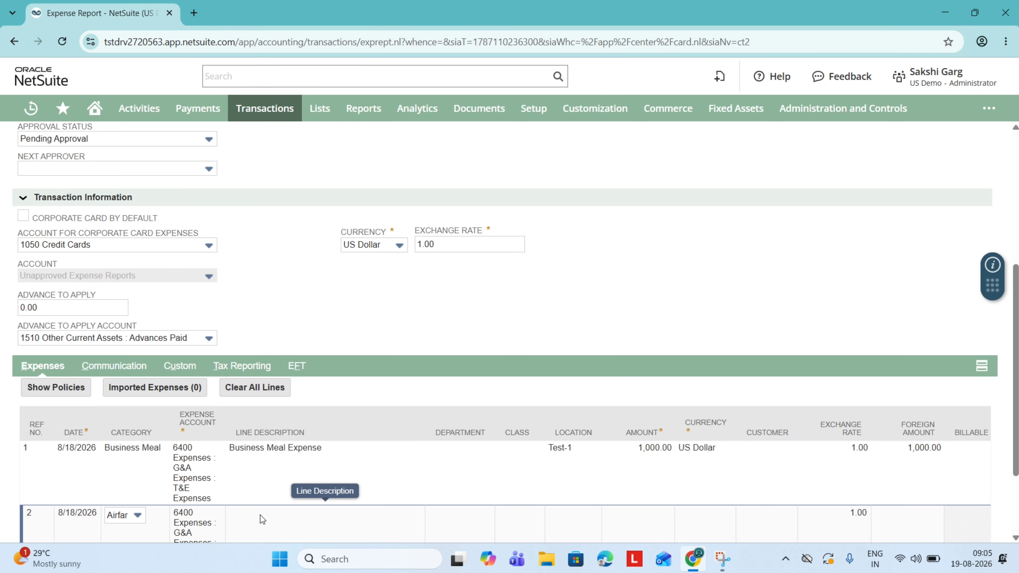
Enter Air Fare as the description of the second expense line.
scroll(225, 454, "down", 3)
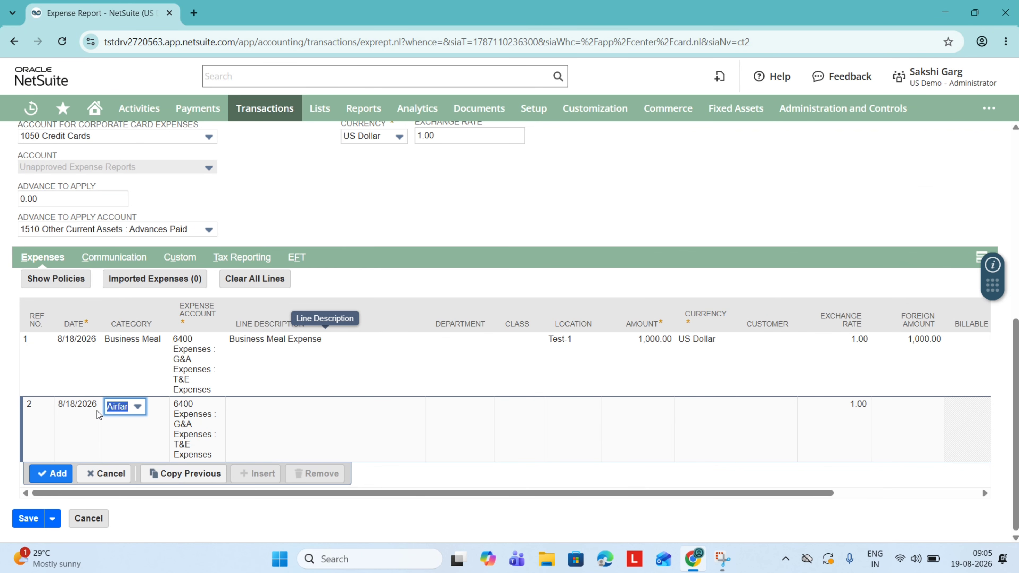
left_click(296, 439)
type("S")
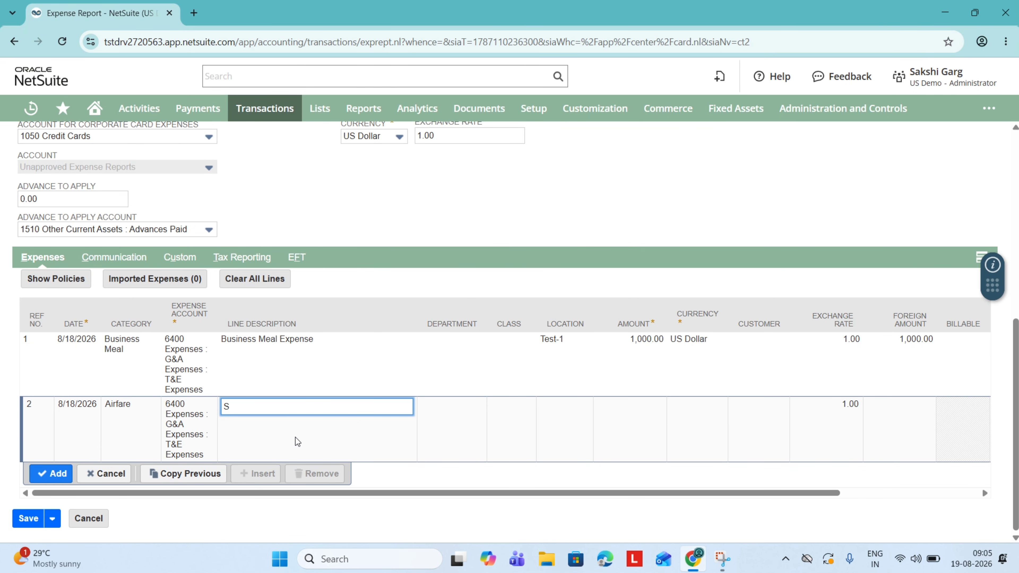
key("BackSpace")
type("Air Fare")
Set the airfare line's location to Test-1 and its amount to 2000, keeping US Dollar as the currency.
left_click(570, 438)
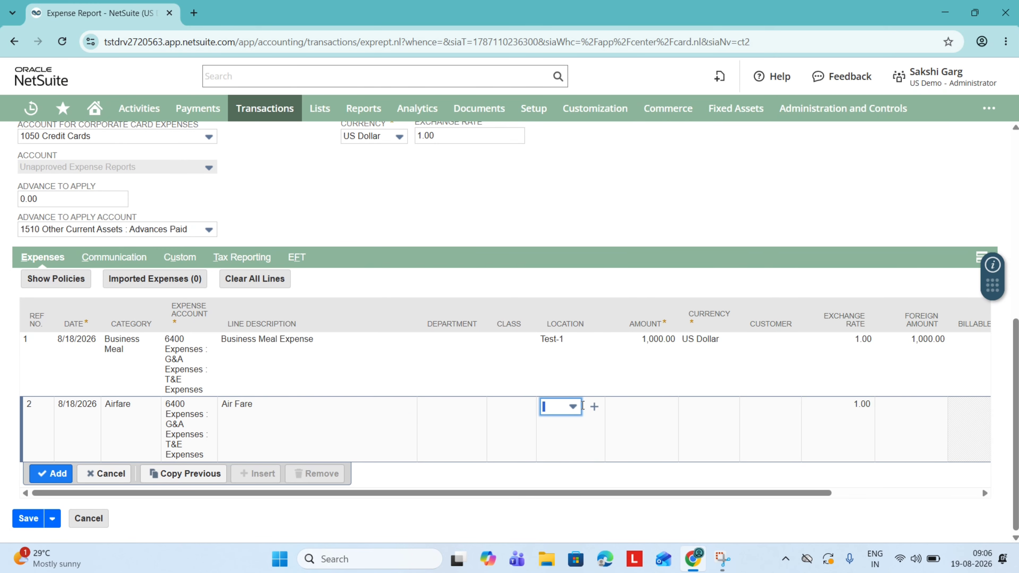
left_click(573, 407)
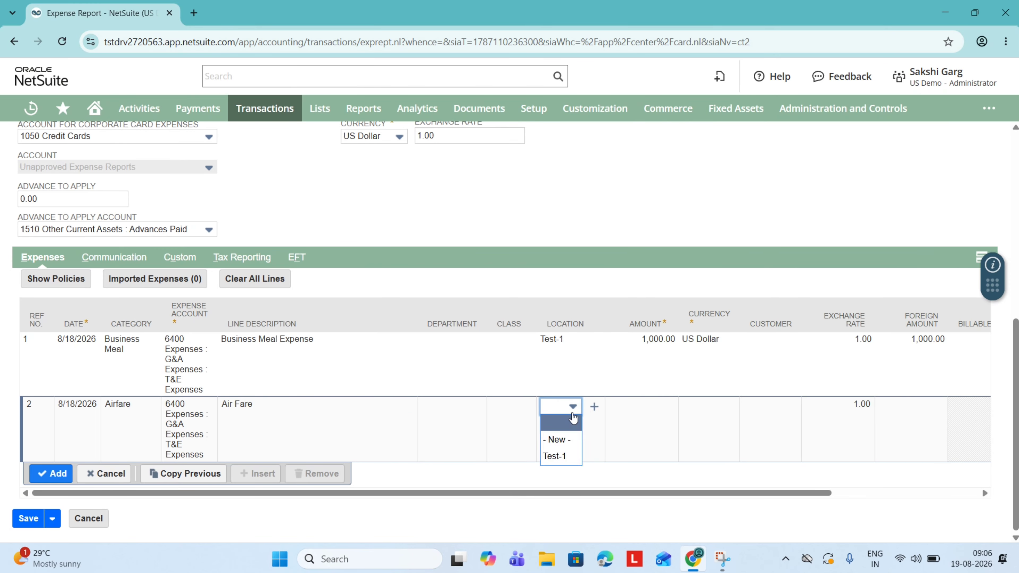
left_click(572, 455)
left_click(644, 438)
type("2000")
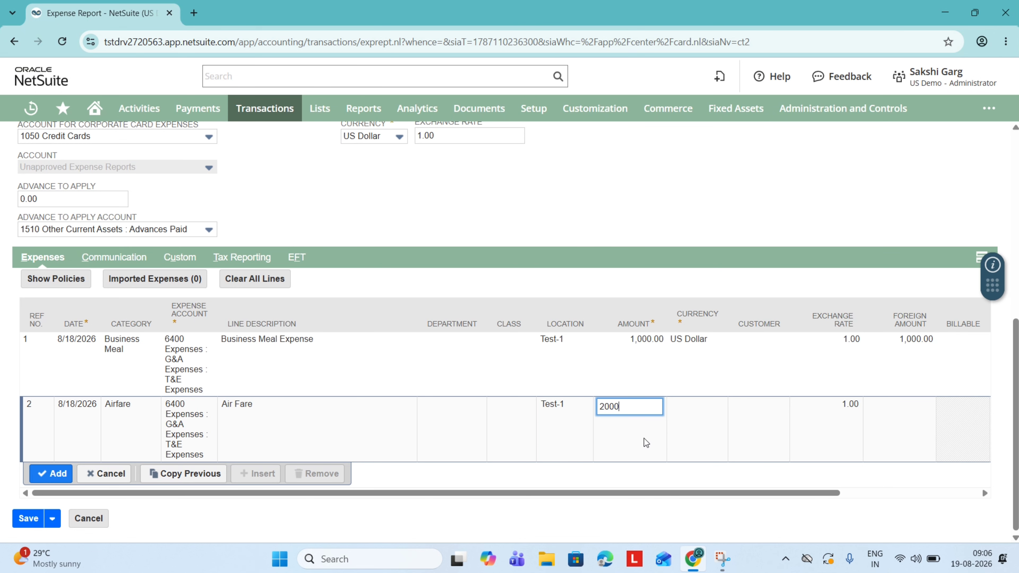
key("Tab")
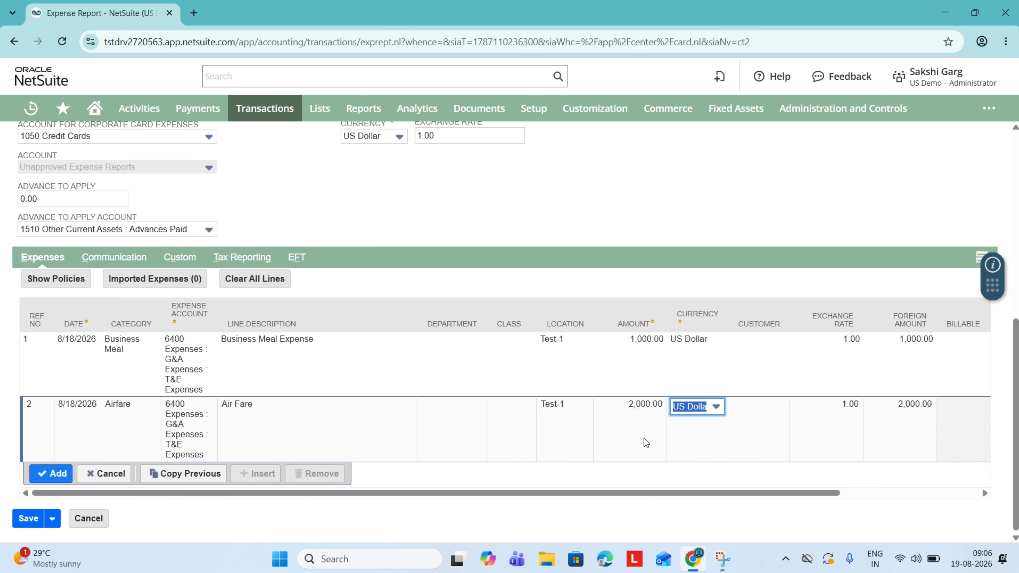
Check the airfare line's remaining columns and add the line to the expense report.
scroll(787, 440, "right", 3)
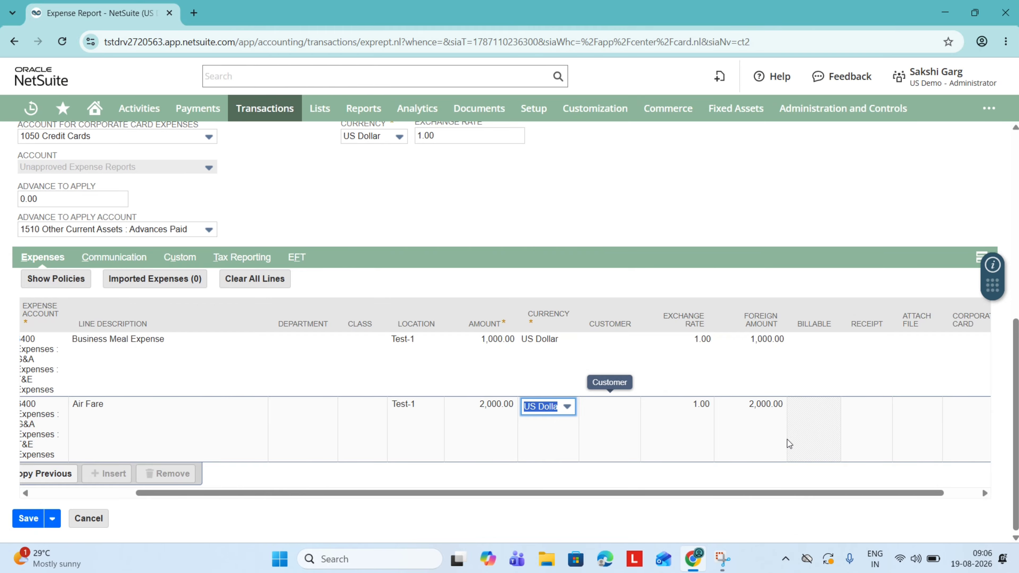
scroll(787, 440, "left", 3)
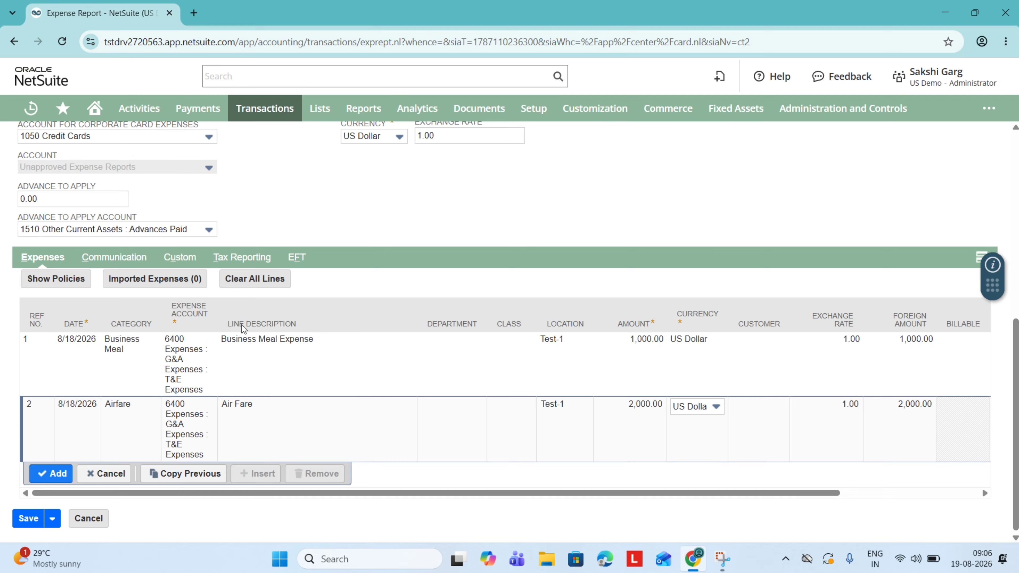
left_click(40, 477)
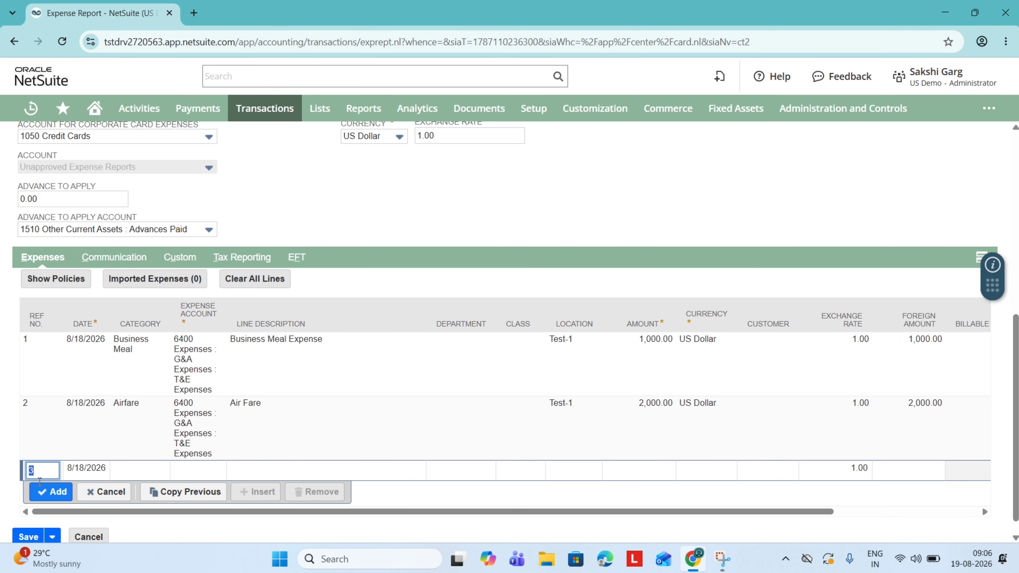
Review the expense lines, header and summary, and save the expense report.
scroll(23, 522, "down", 1)
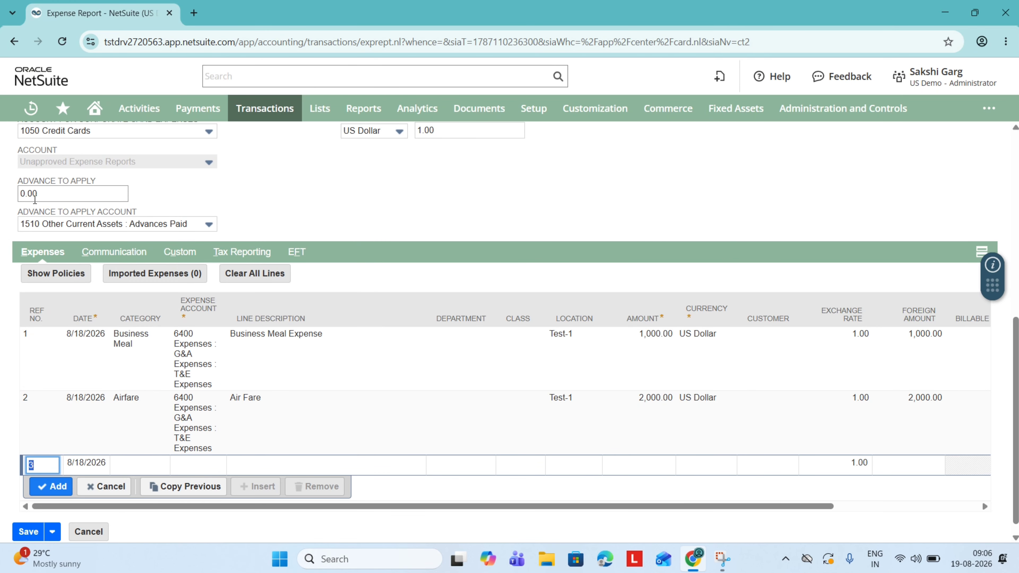
scroll(35, 199, "up", 1)
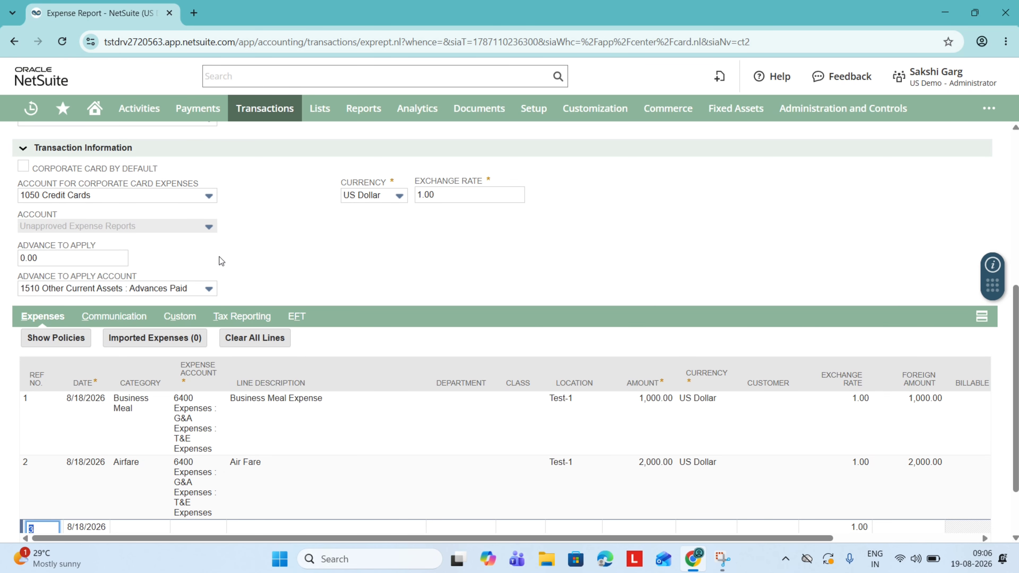
scroll(219, 257, "down", 2)
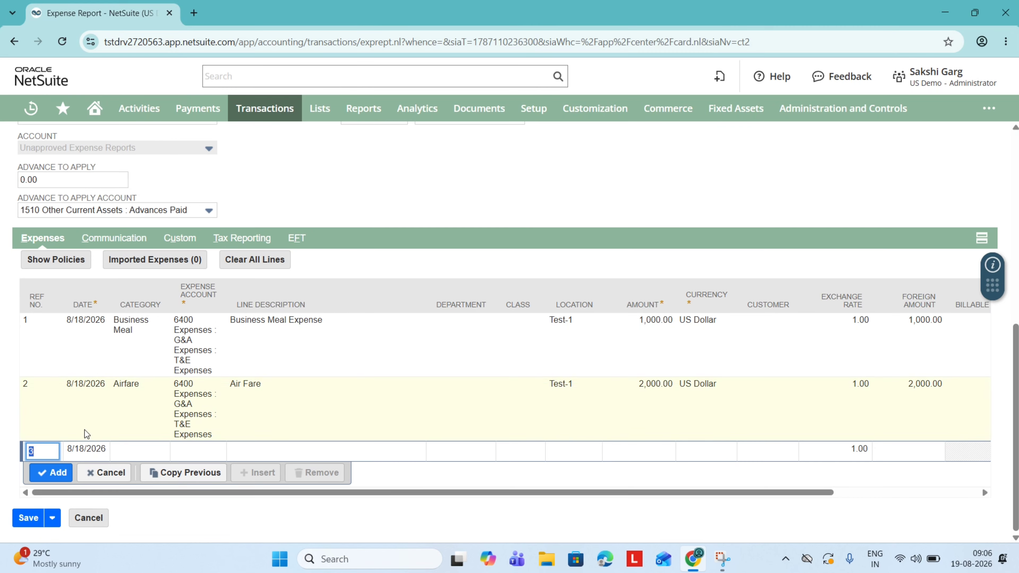
scroll(256, 298, "up", 10)
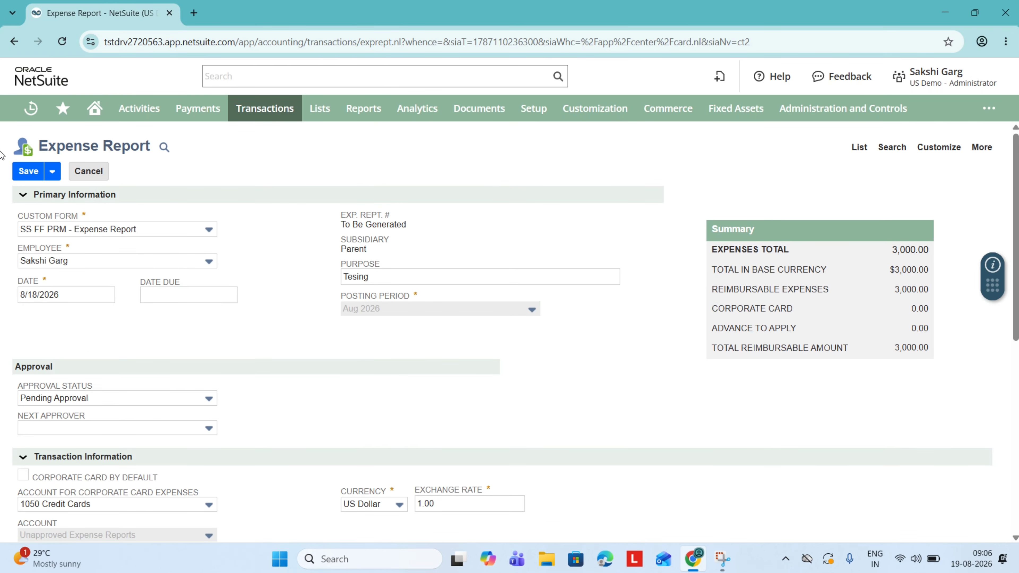
left_click(29, 173)
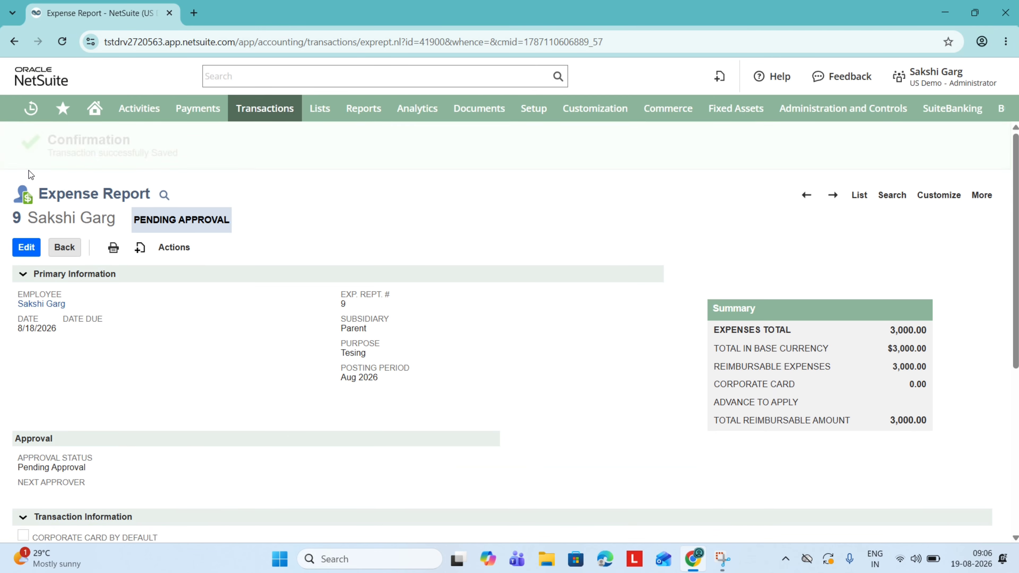
Examine the saved expense report's details, approval status and available actions.
scroll(289, 484, "down", 1)
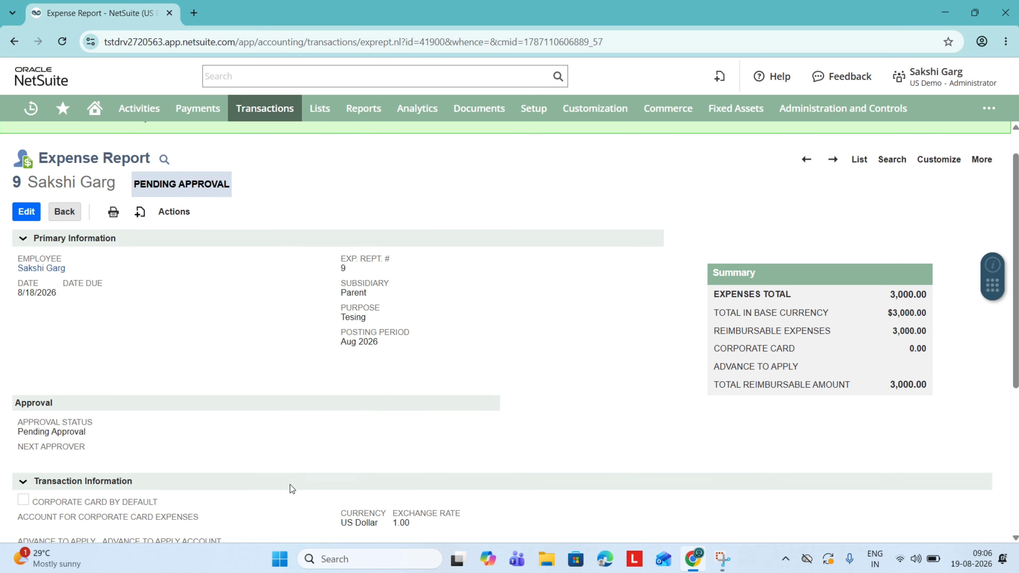
scroll(290, 484, "up", 1)
left_click(174, 246)
left_click(209, 247)
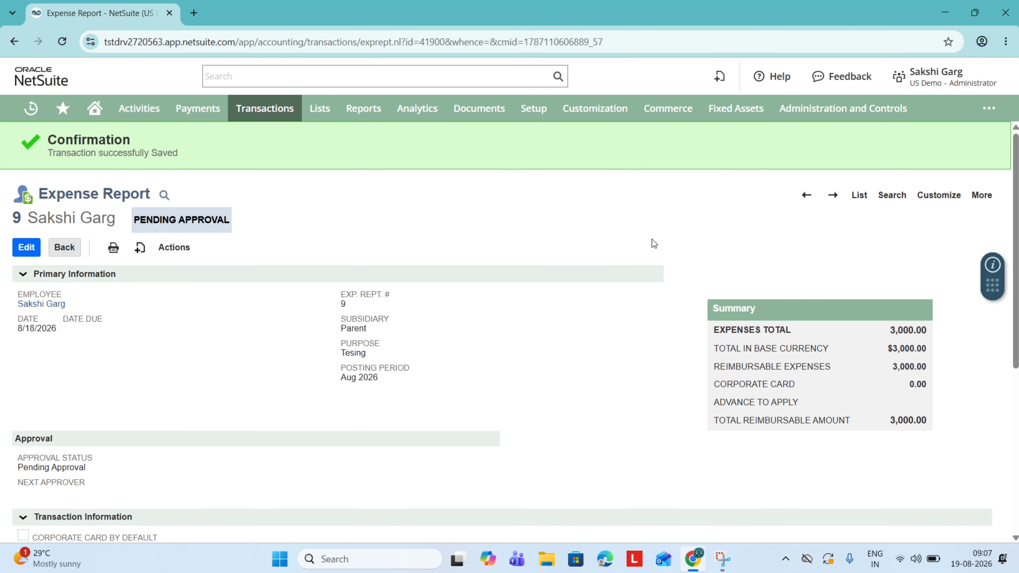
Open the list of expense reports and compare the approval status of the newest entries.
left_click(859, 195)
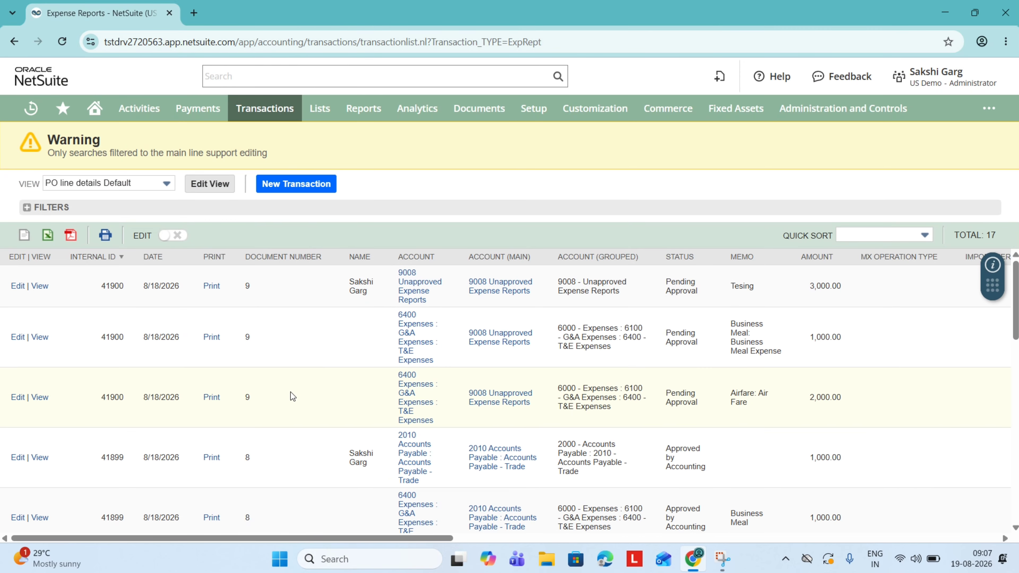
scroll(107, 381, "down", 1)
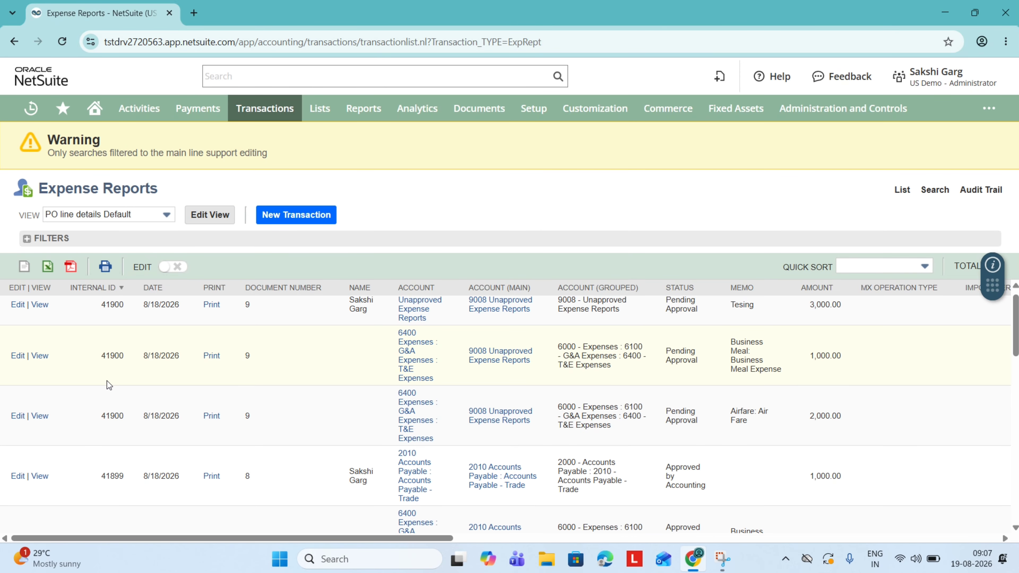
scroll(106, 381, "down", 3)
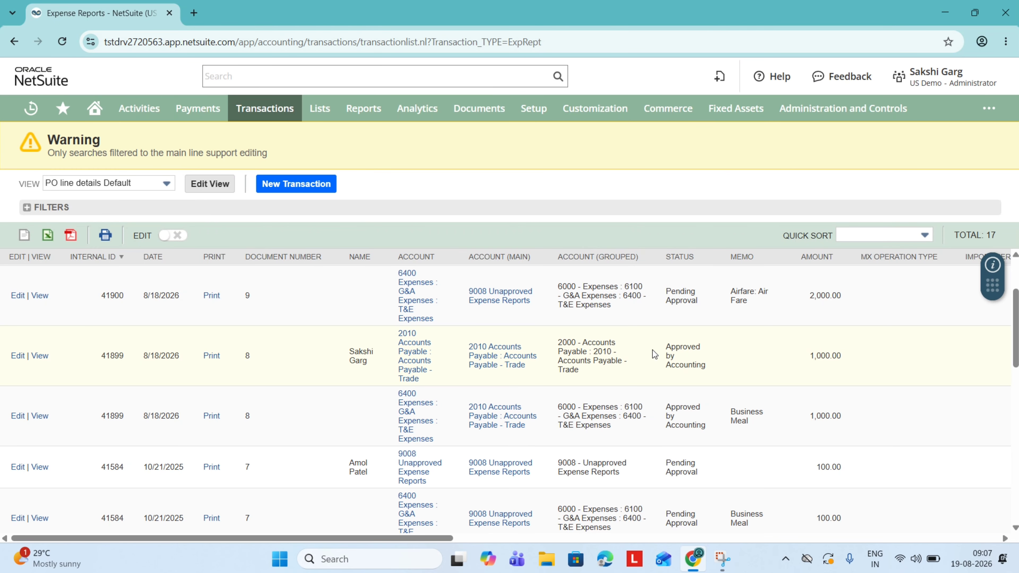
left_click_drag(659, 354, 698, 368)
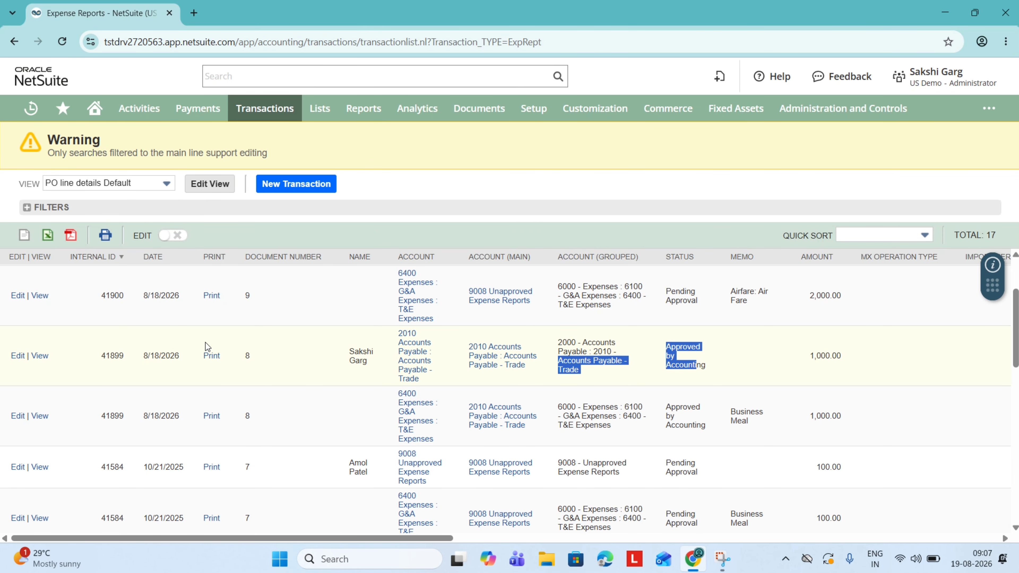
scroll(38, 356, "up", 1)
scroll(462, 373, "up", 1)
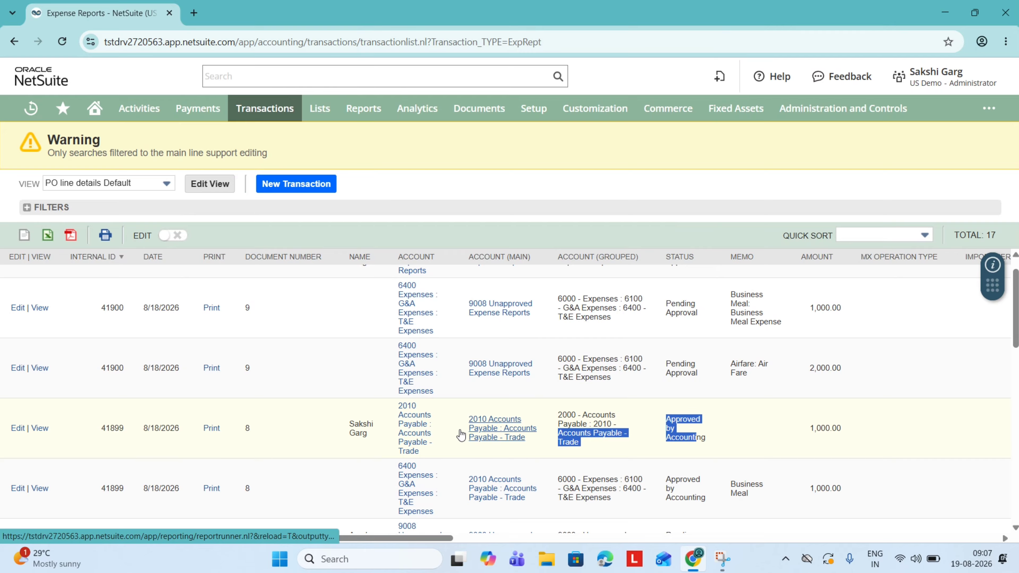
View the 8/18/2026 expense report approved by accounting and examine its status, total reimbursable amount and expense line.
left_click(39, 430)
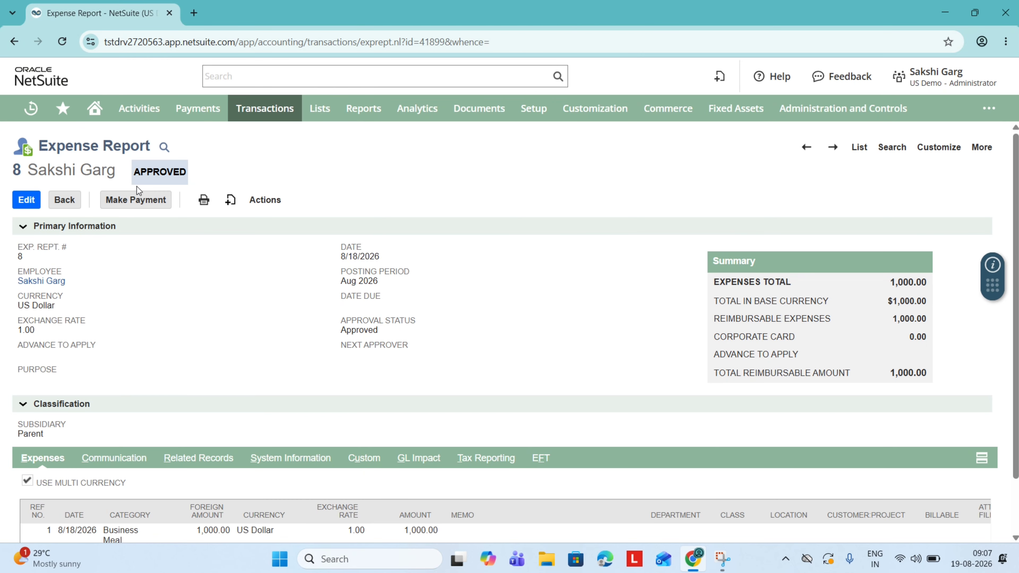
scroll(103, 387, "down", 1)
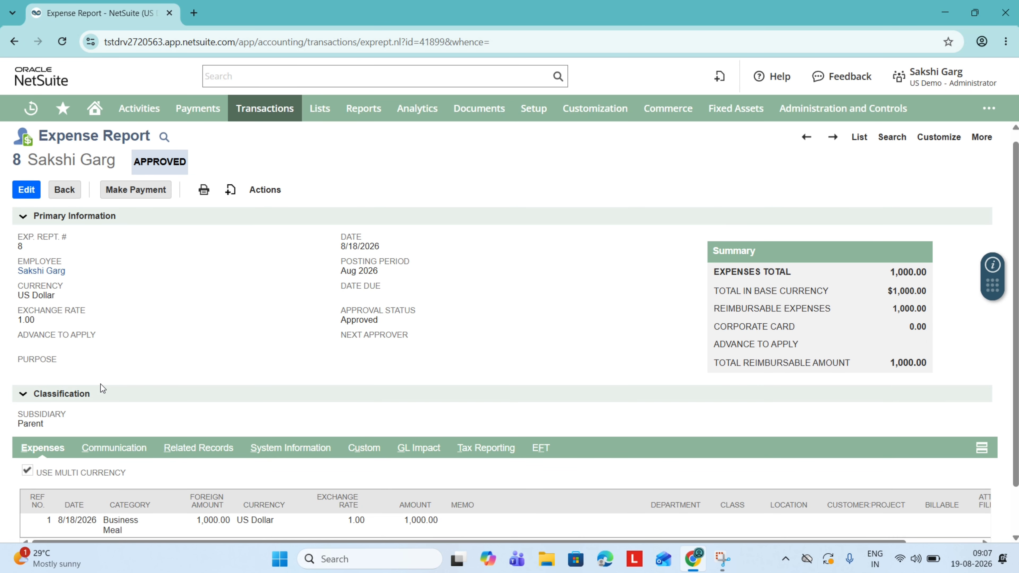
scroll(100, 384, "up", 1)
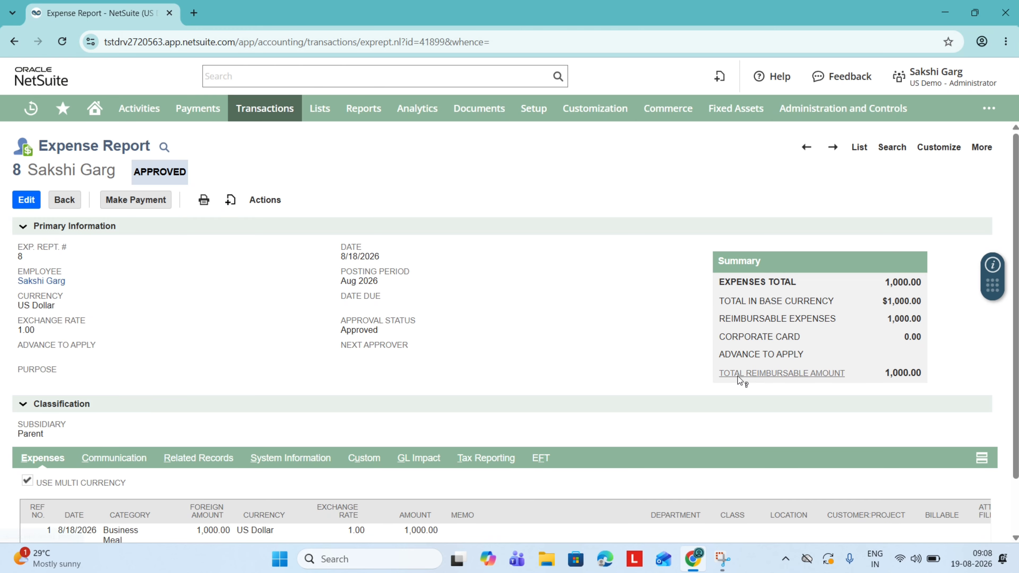
double_click(907, 374)
left_click(598, 370)
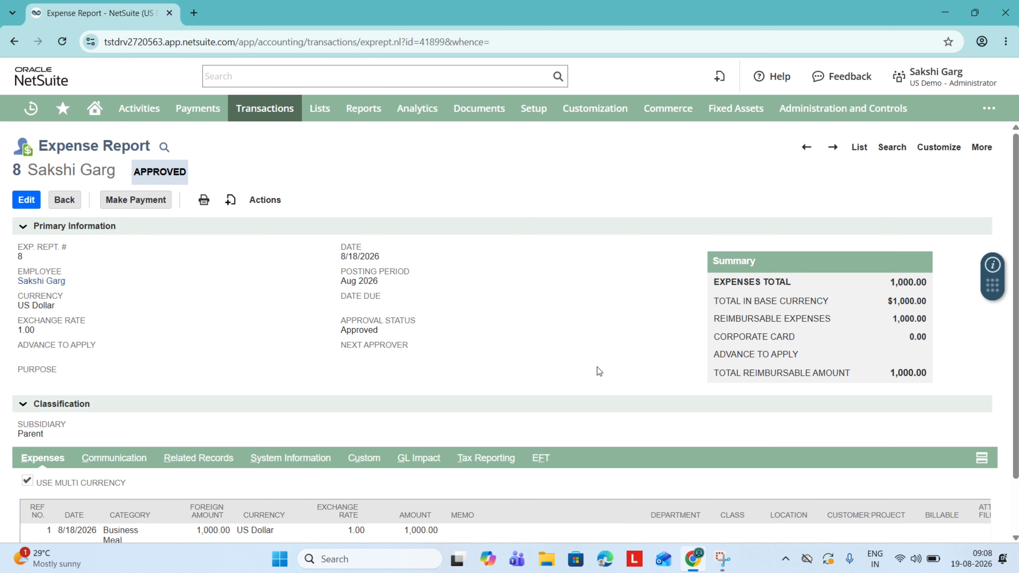
scroll(598, 370, "down", 1)
scroll(597, 368, "down", 2)
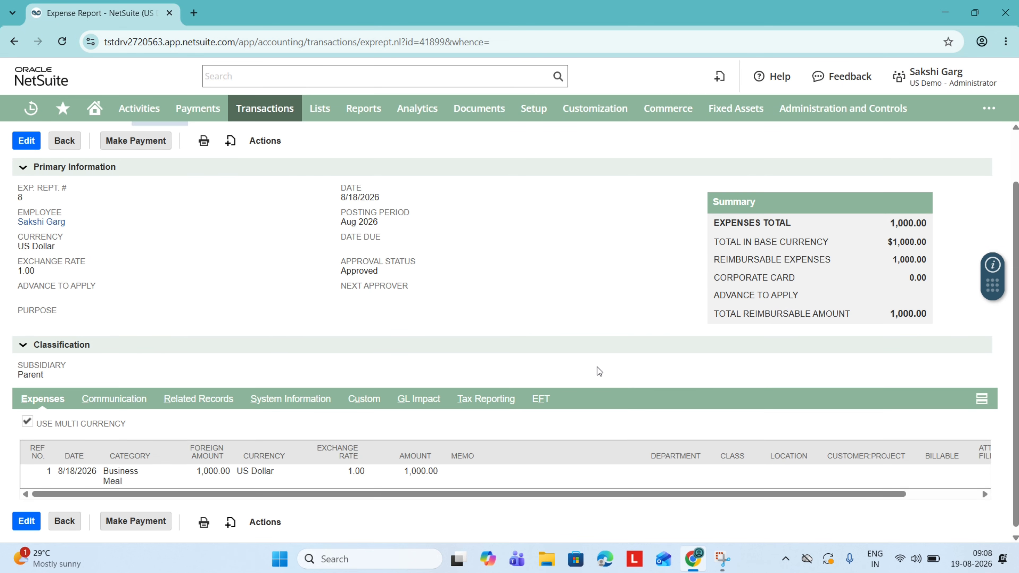
scroll(597, 367, "up", 2)
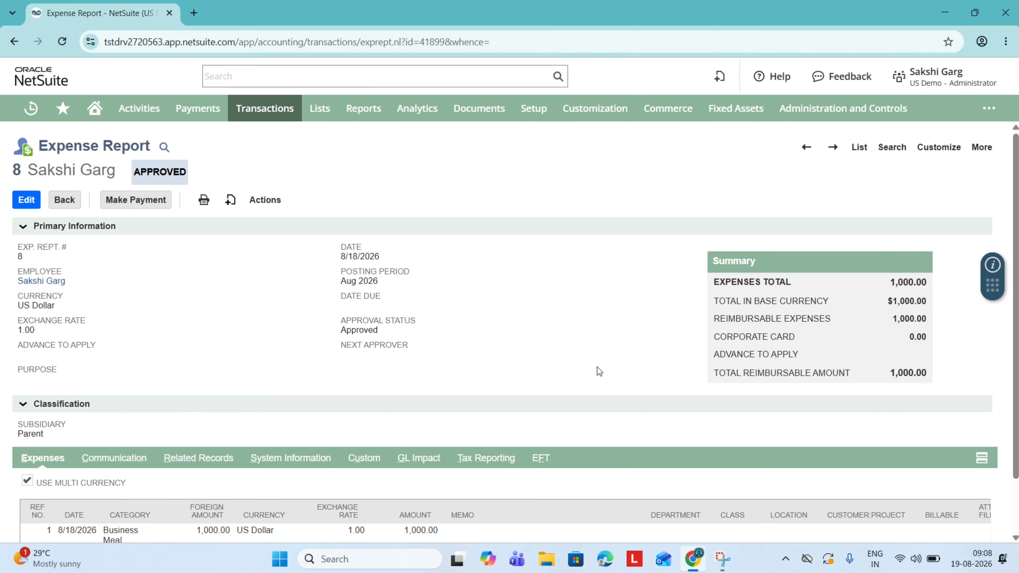